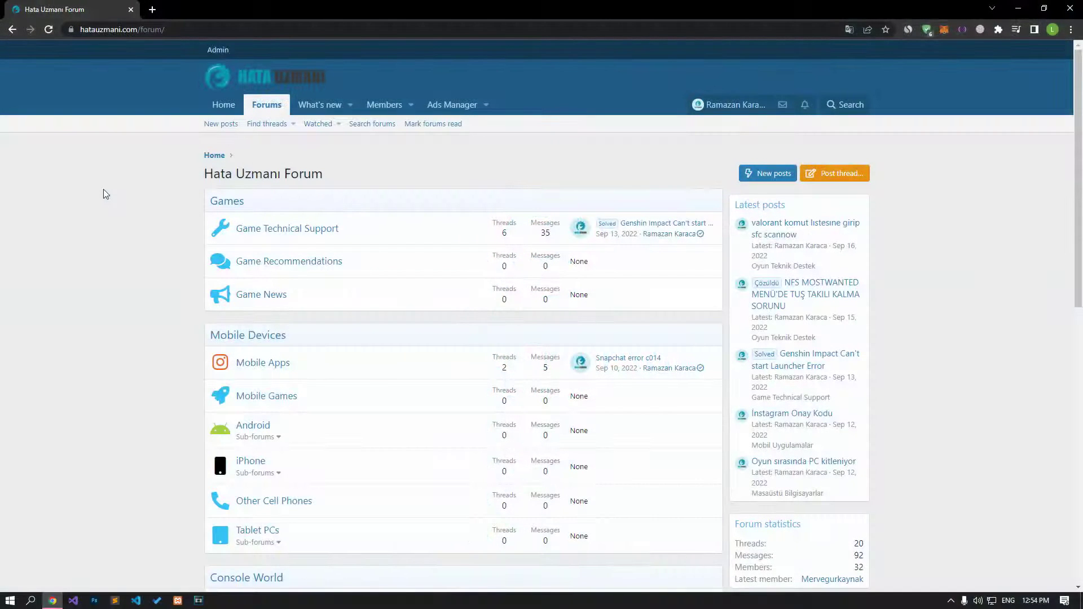
# Step: Browse the Hata Uzmanı Forum index and open the Post thread forum chooser
pyautogui.scroll(-2, 103, 190)
pyautogui.scroll(-8, 103, 189)
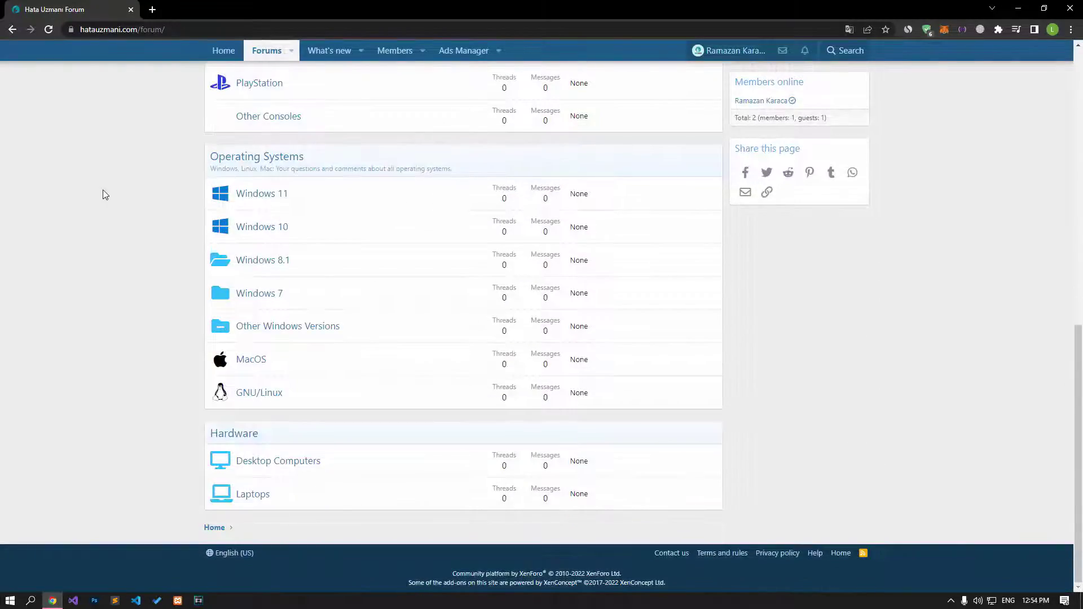
pyautogui.scroll(10, 103, 190)
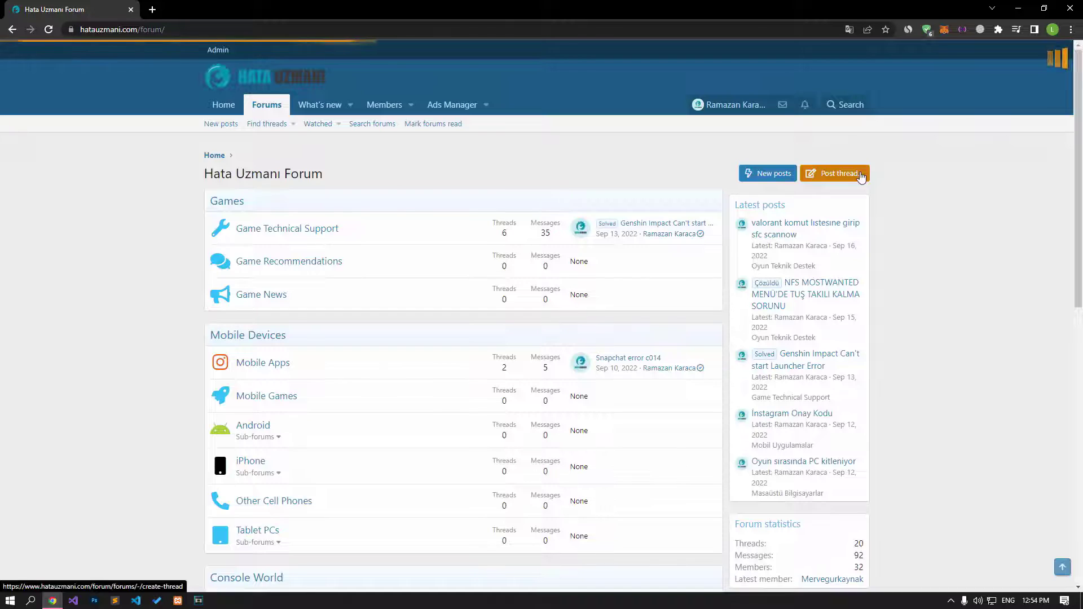
pyautogui.click(861, 176)
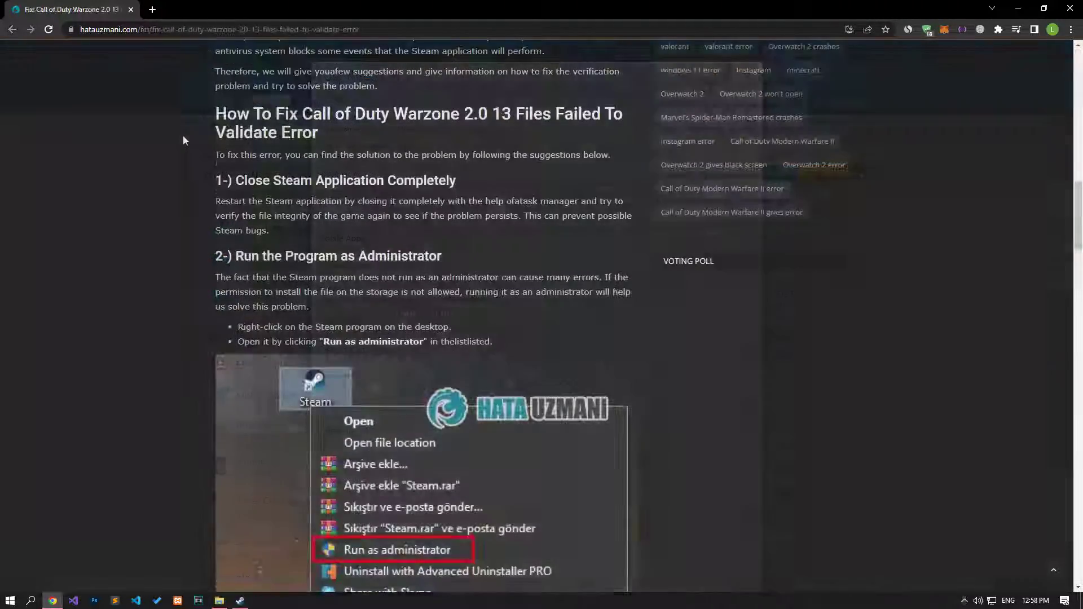
# Step: End the Steam (32 bit) process in Task Manager, then close Task Manager
pyautogui.scroll(-3, 183, 138)
pyautogui.scroll(1, 184, 144)
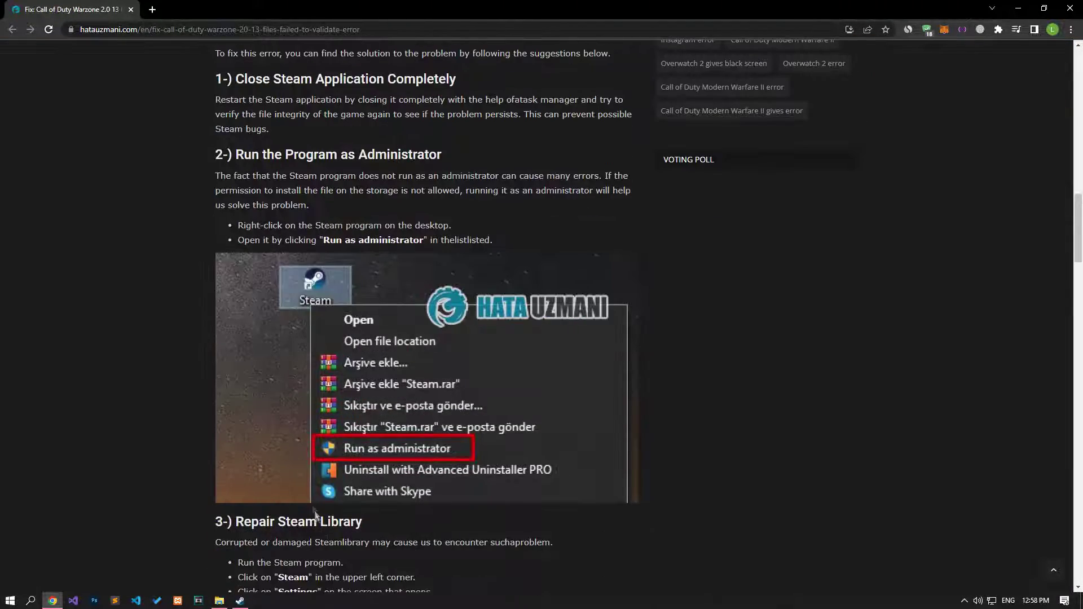
pyautogui.rightClick(345, 600)
pyautogui.click(384, 547)
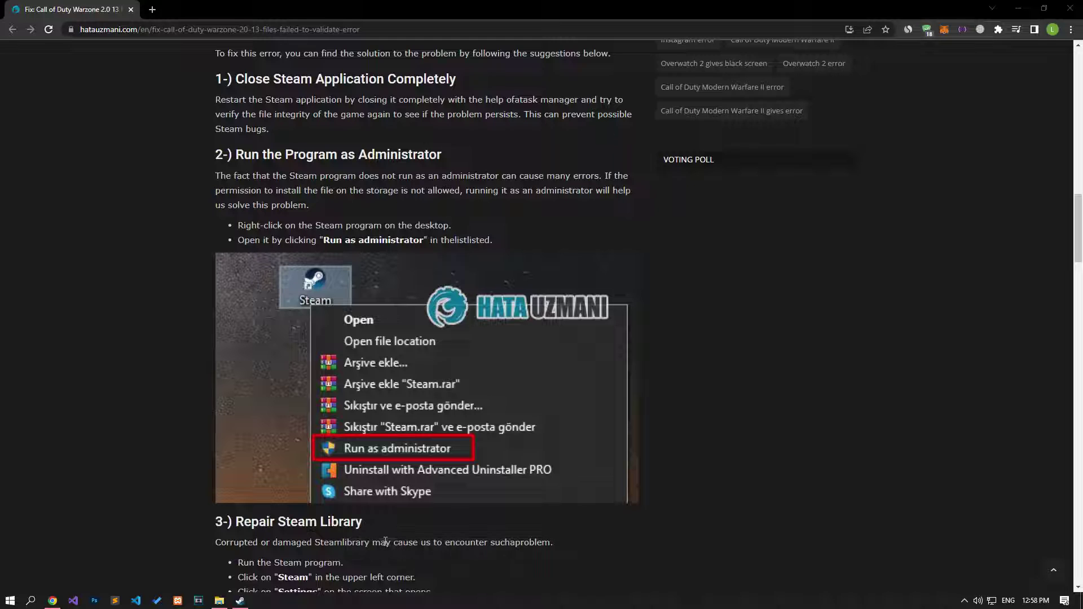
pyautogui.click(482, 172)
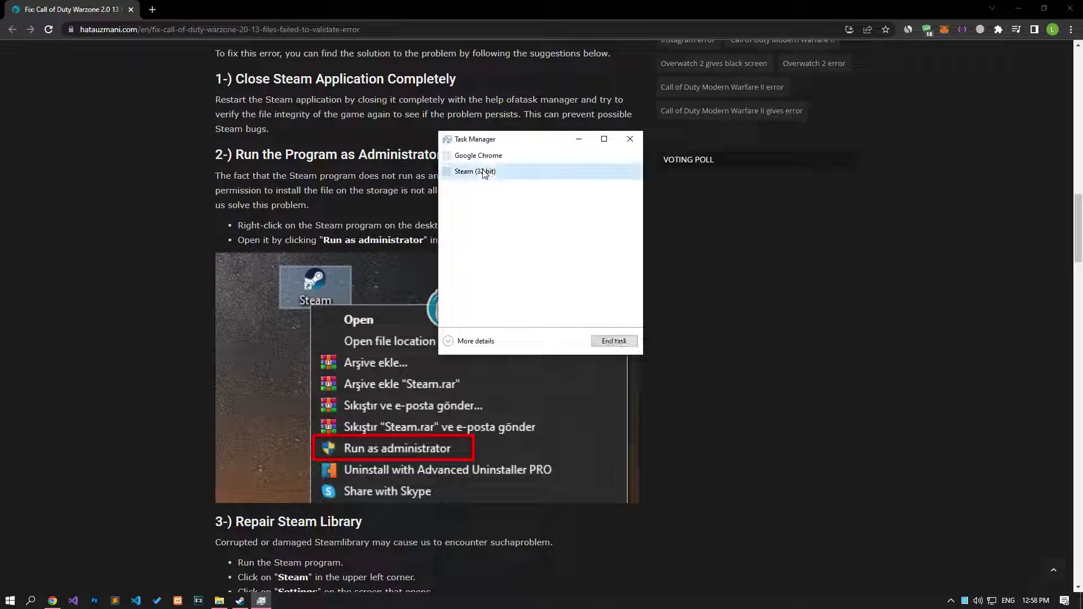
pyautogui.click(601, 340)
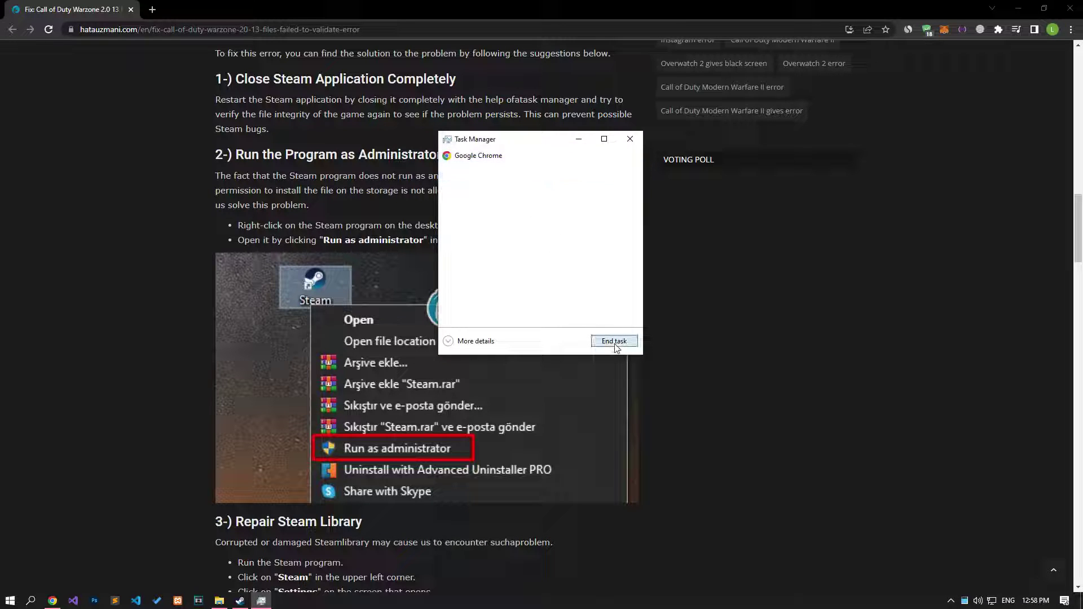
pyautogui.click(629, 139)
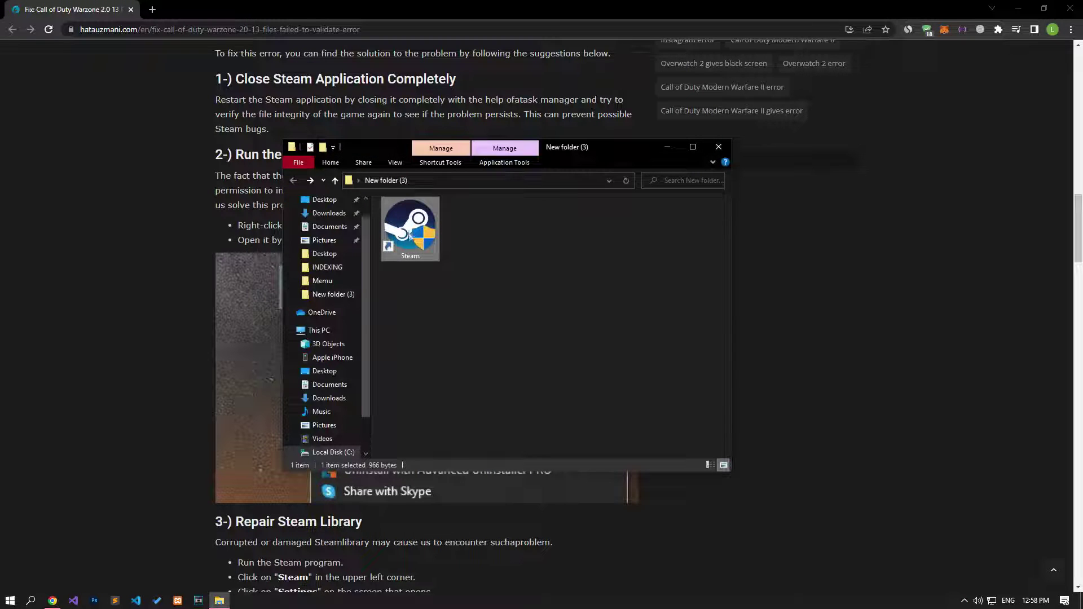
# Step: Run the Steam shortcut in New folder (3) as administrator
pyautogui.click(157, 237)
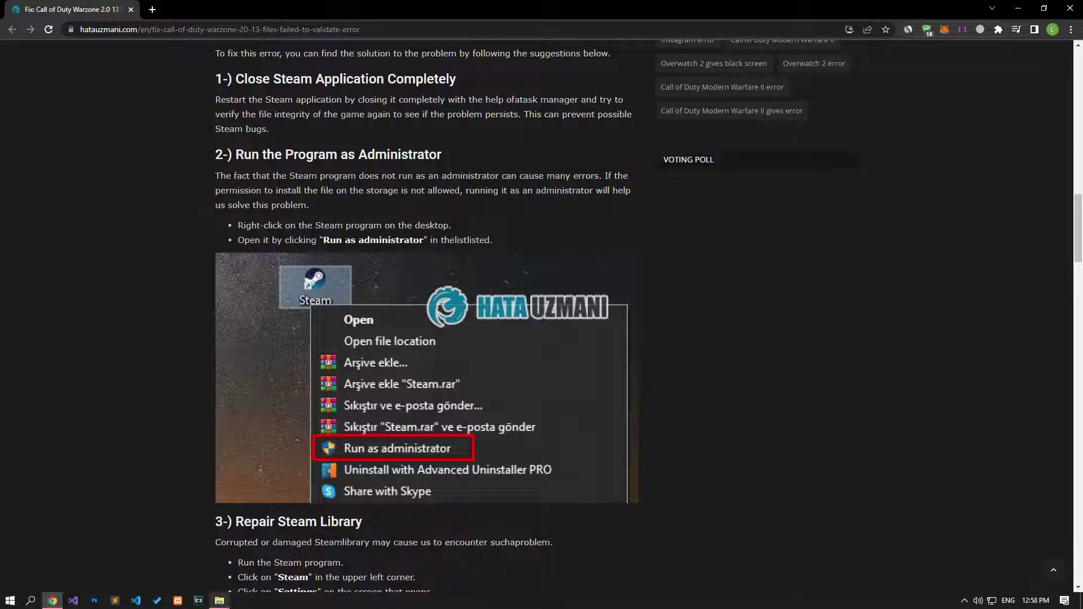
pyautogui.click(219, 600)
pyautogui.doubleClick(397, 234)
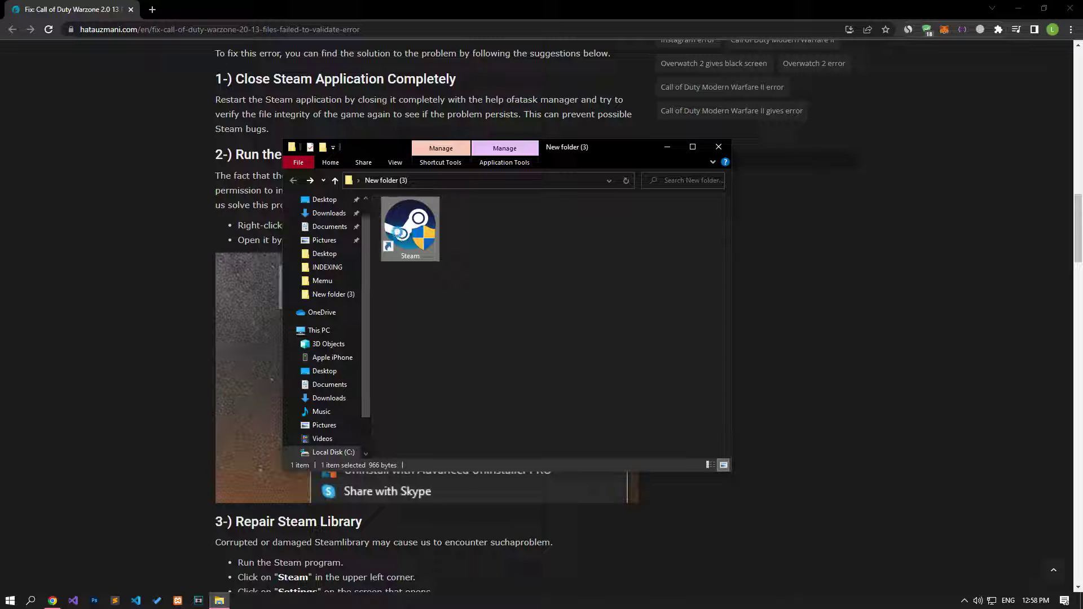
pyautogui.rightClick(398, 233)
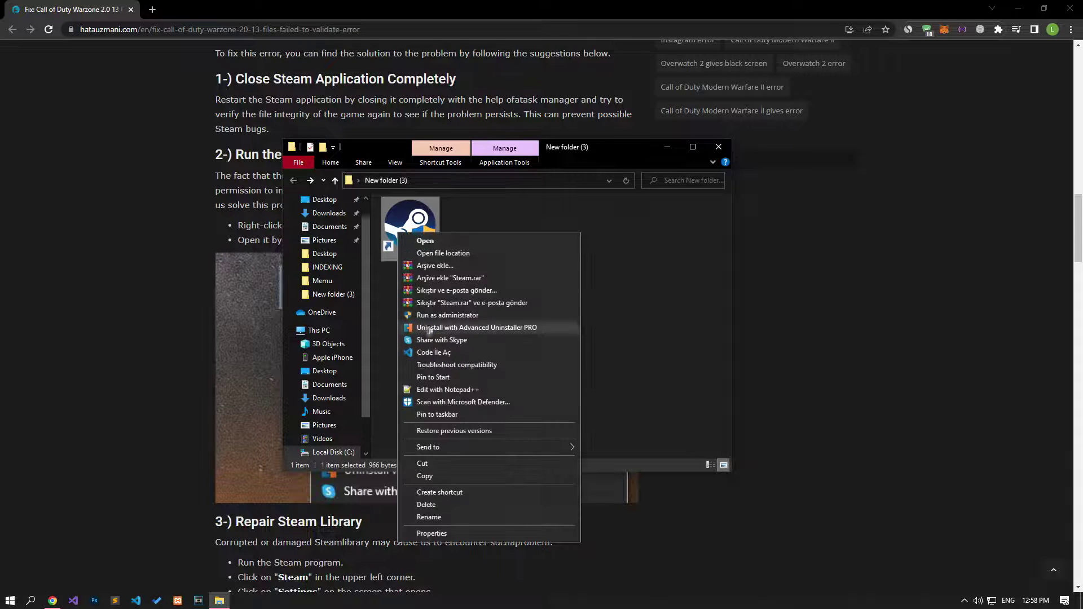
pyautogui.click(442, 316)
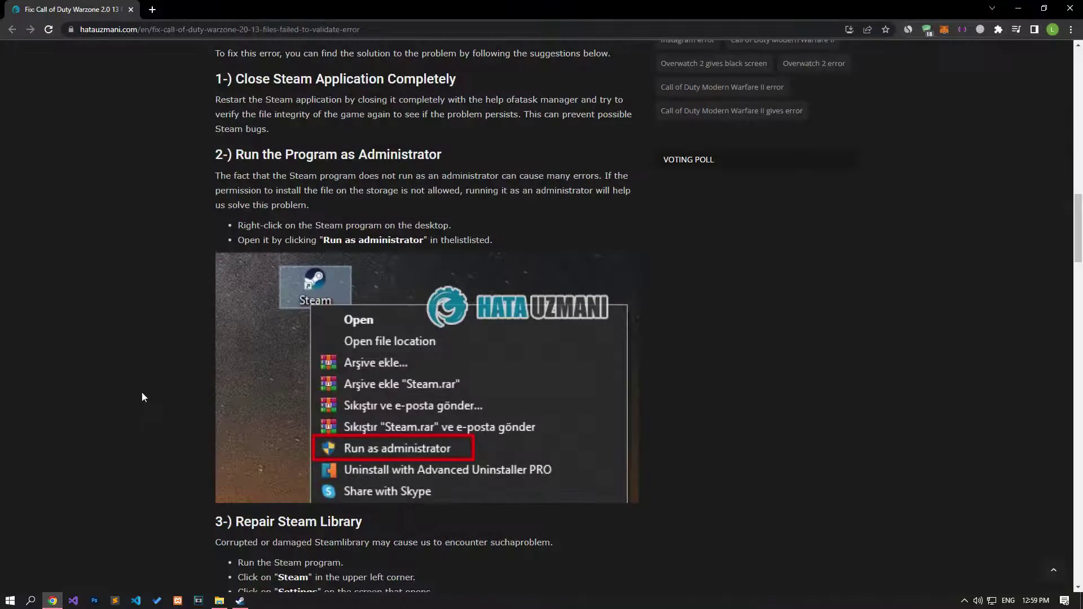
# Step: Scroll the guide to the Repair Steam Library section and bring the Steam client forward
pyautogui.scroll(-8, 142, 396)
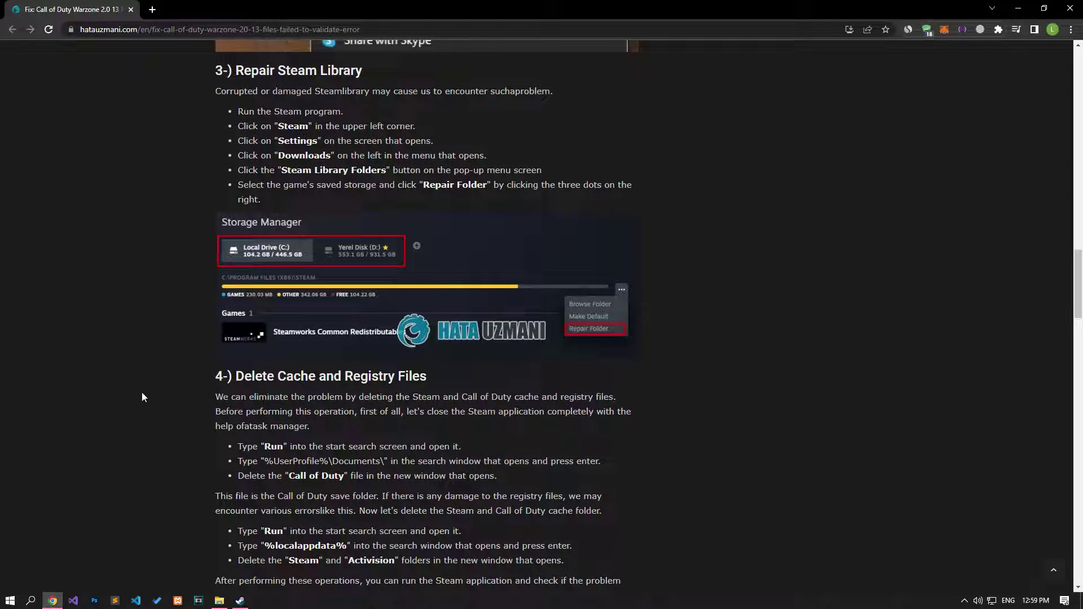
pyautogui.click(241, 601)
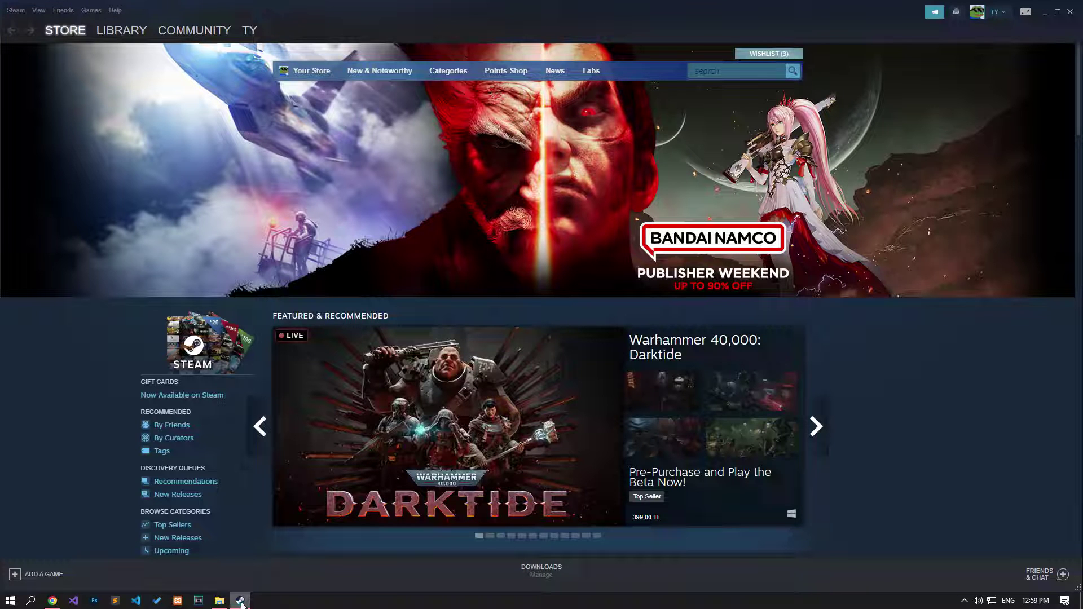
pyautogui.click(15, 11)
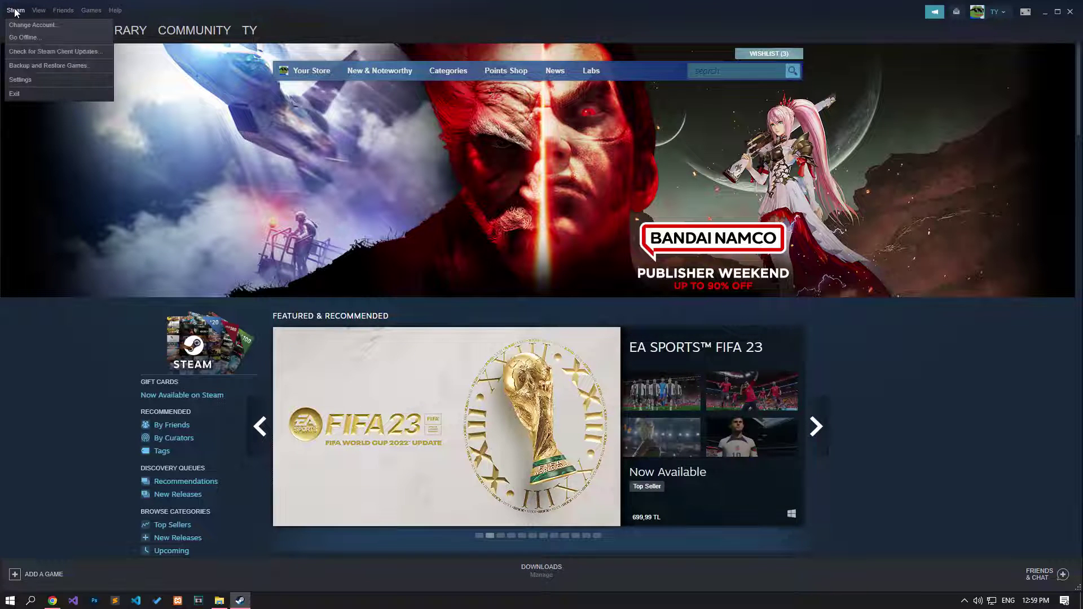
# Step: Open Steam Settings > Downloads and the Storage Manager for library folders
pyautogui.click(28, 77)
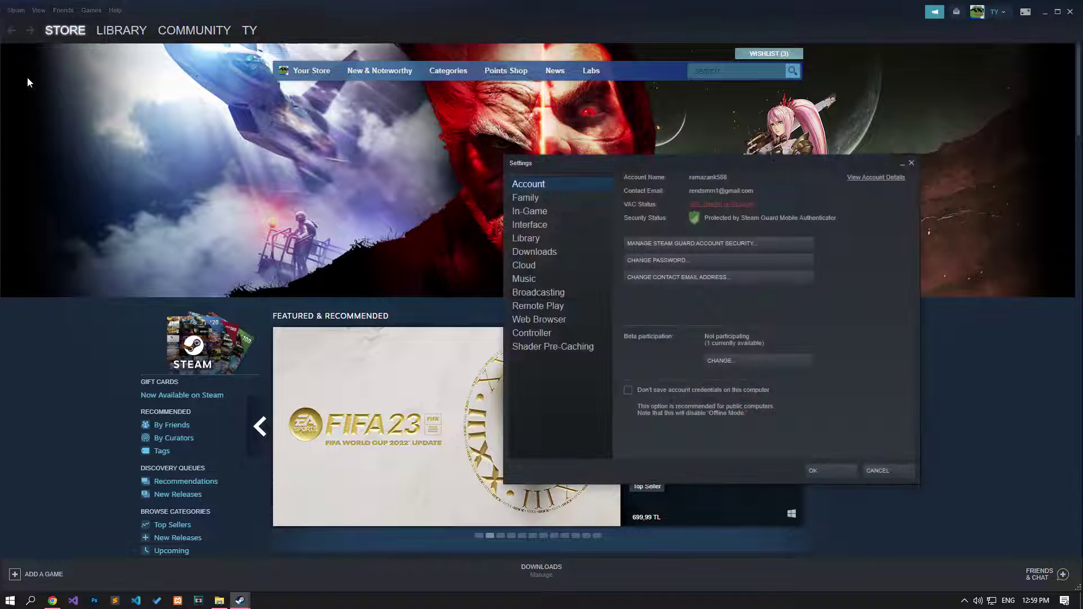
pyautogui.click(533, 252)
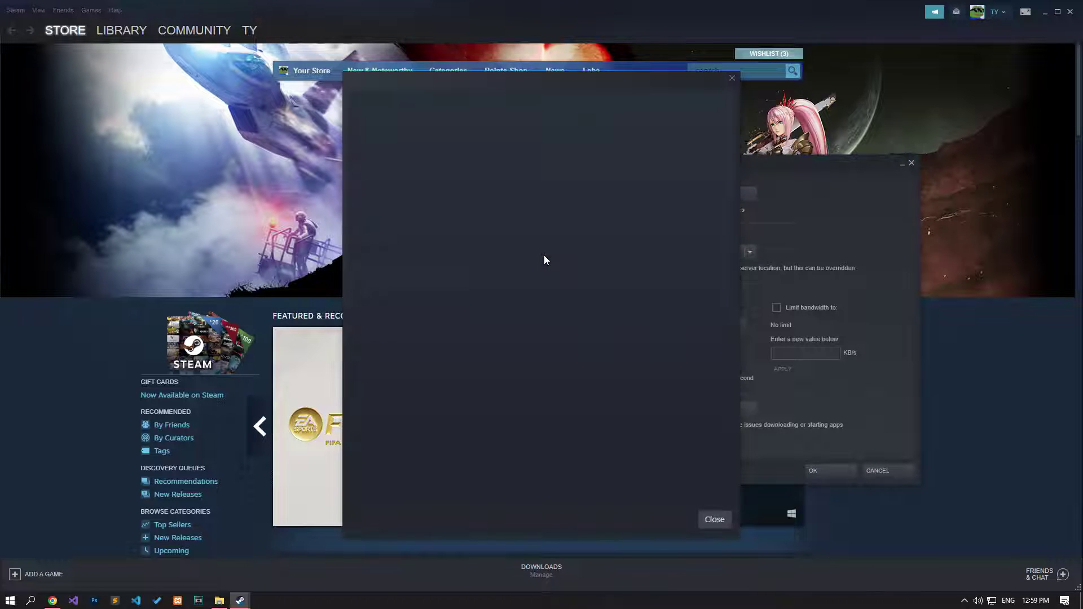
pyautogui.click(731, 79)
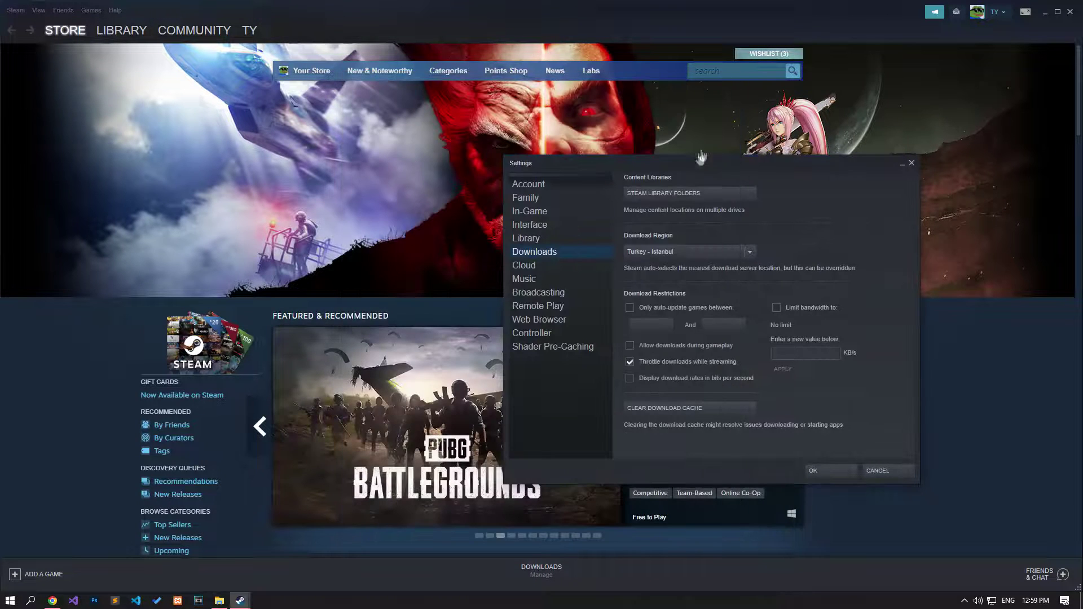
pyautogui.click(697, 195)
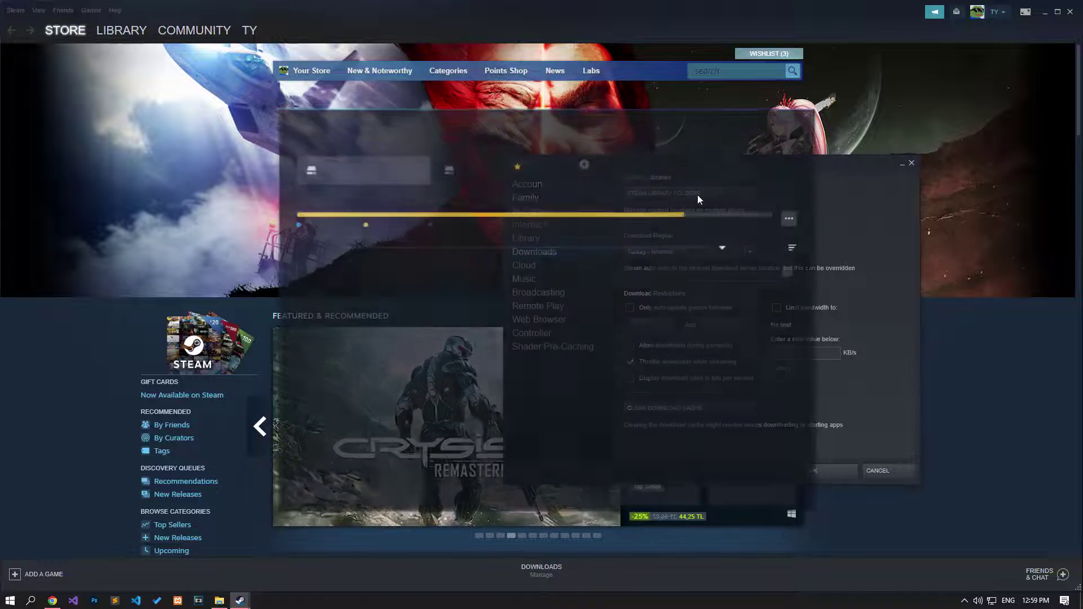
# Step: Compare the C: and D: libraries, check D:\STEAM folder actions, then close Storage Manager
pyautogui.click(556, 180)
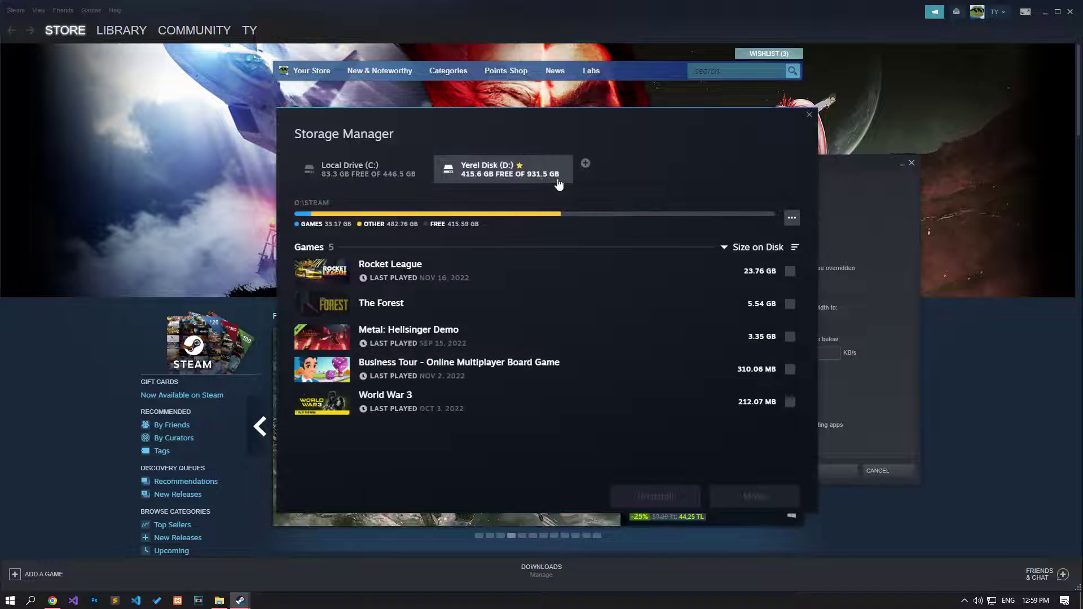
pyautogui.click(410, 169)
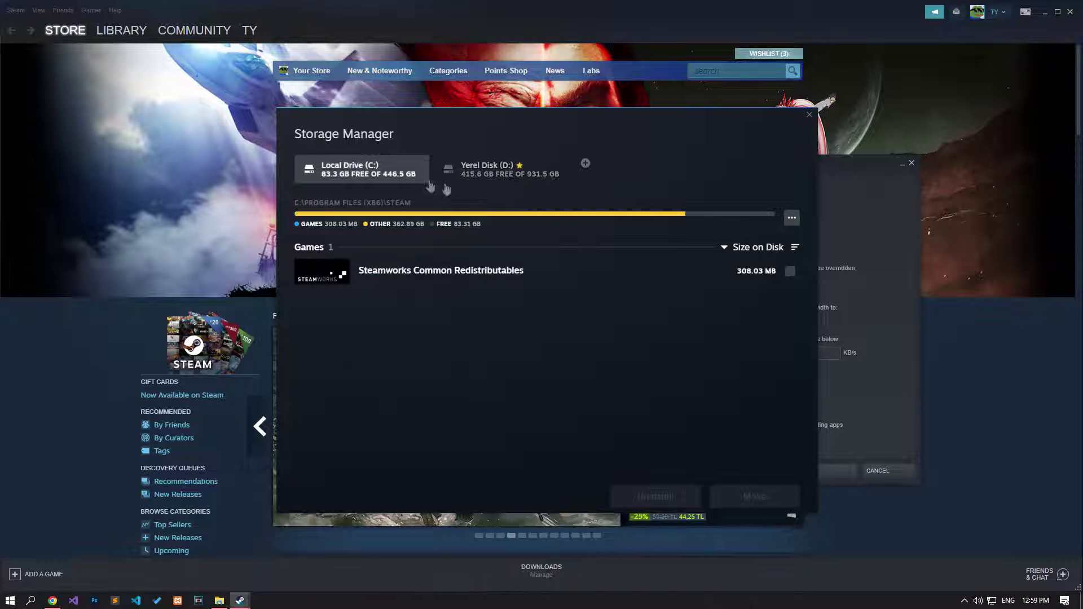
pyautogui.click(545, 179)
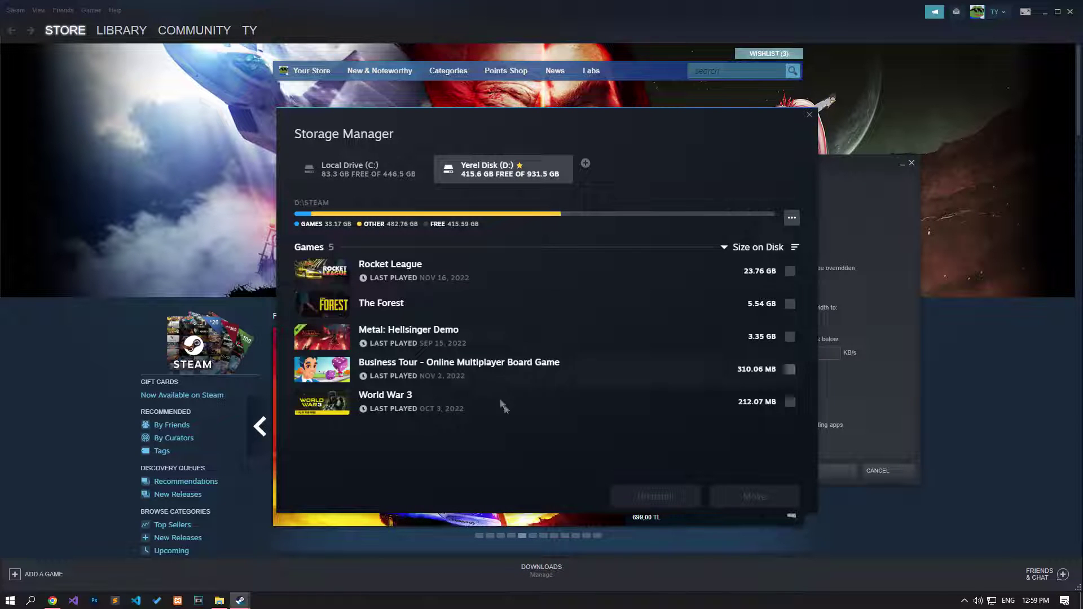
pyautogui.click(789, 216)
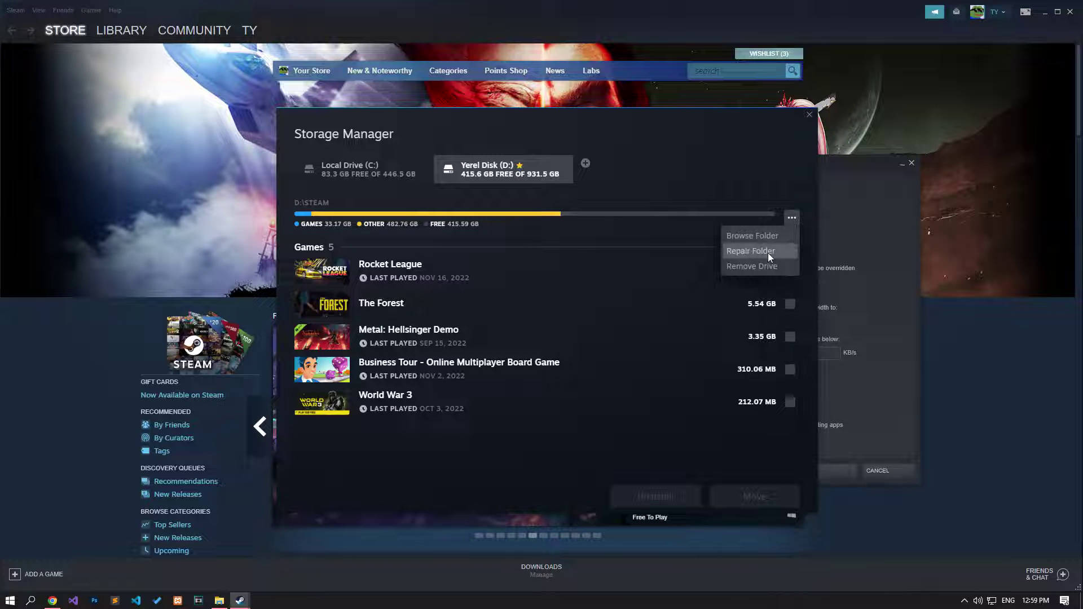
pyautogui.click(810, 118)
pyautogui.click(810, 118)
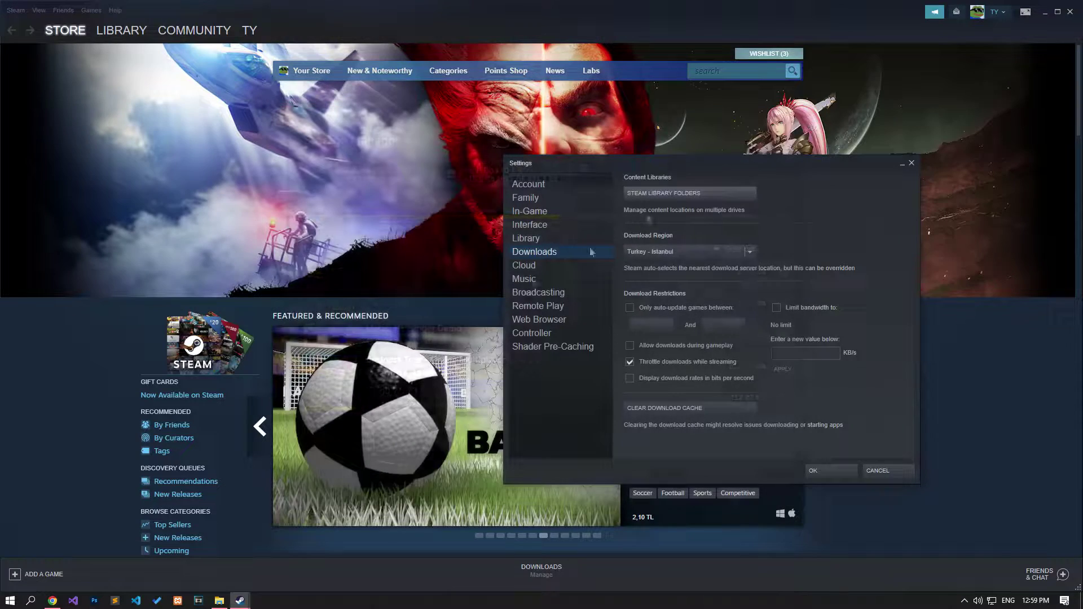
pyautogui.click(53, 600)
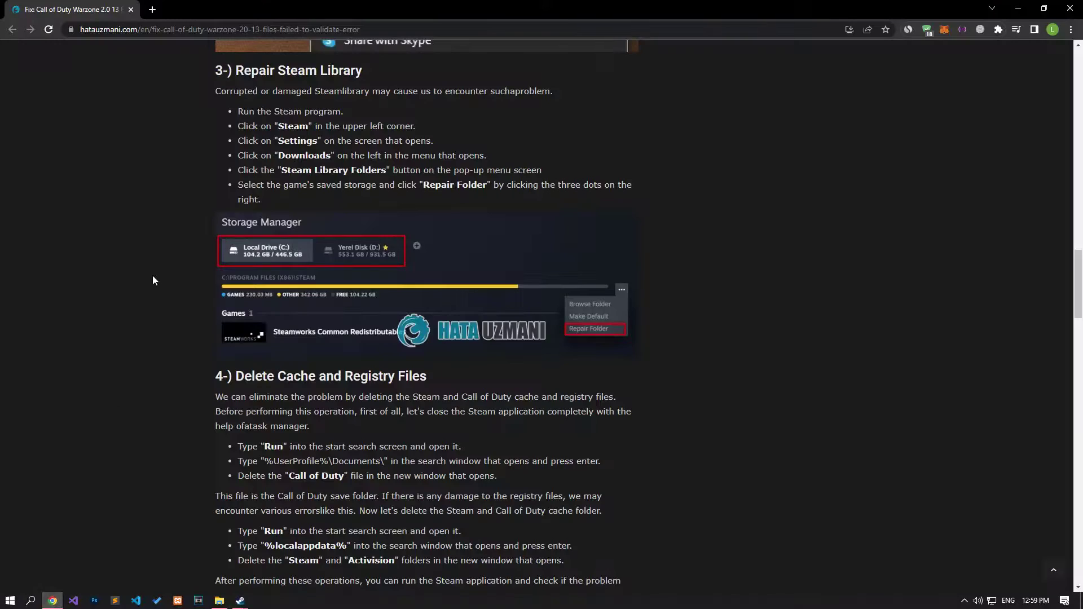
# Step: Copy the %UserProfile%\Documents\ path from the article
pyautogui.scroll(-3, 153, 281)
pyautogui.scroll(-2, 152, 280)
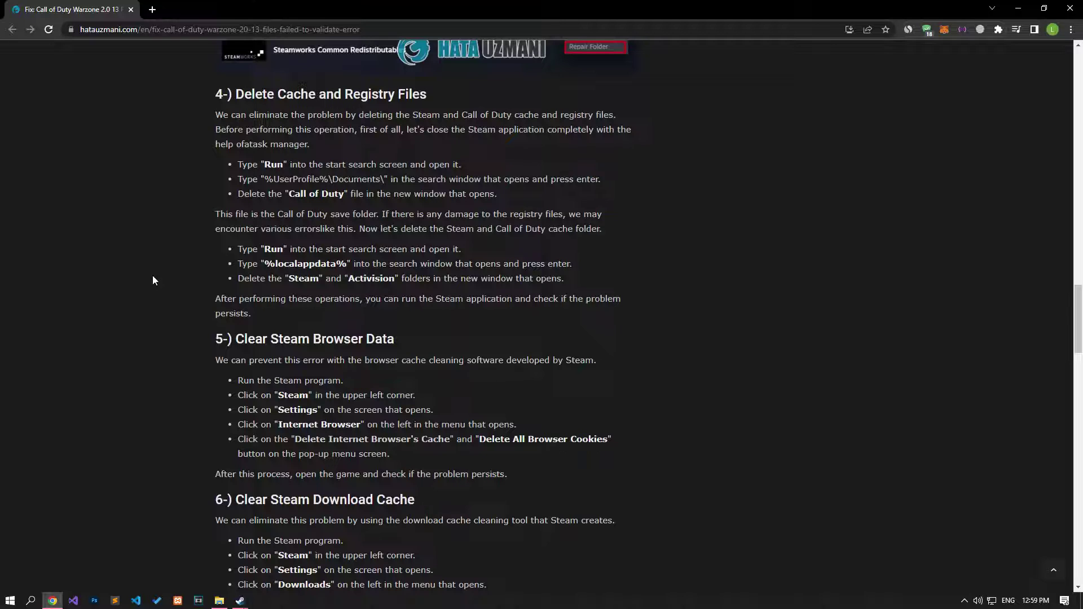
pyautogui.scroll(-1, 153, 281)
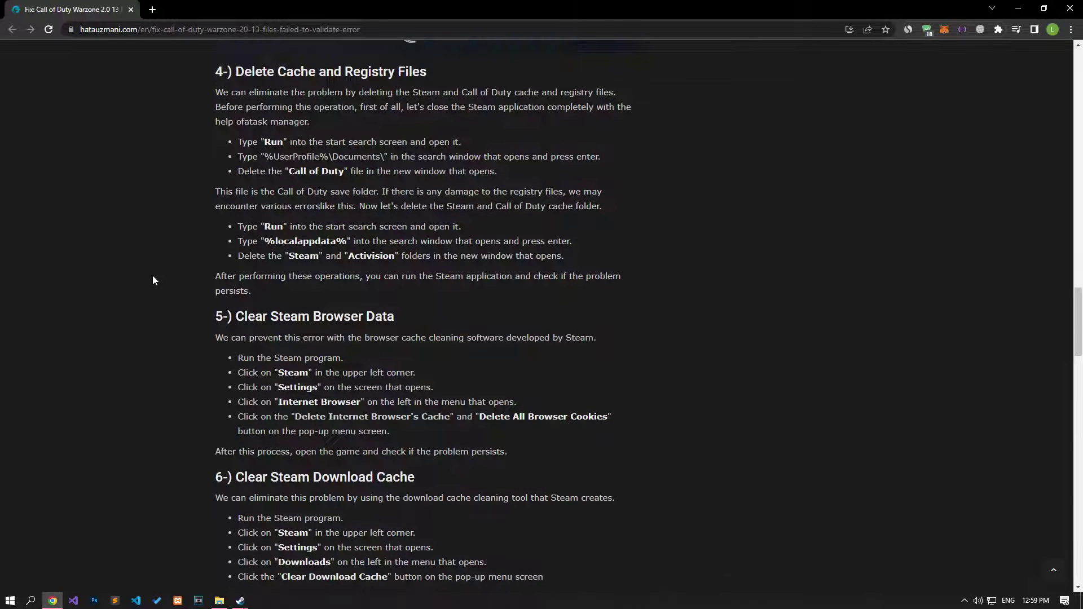
pyautogui.moveTo(265, 156); pyautogui.dragTo(383, 158)
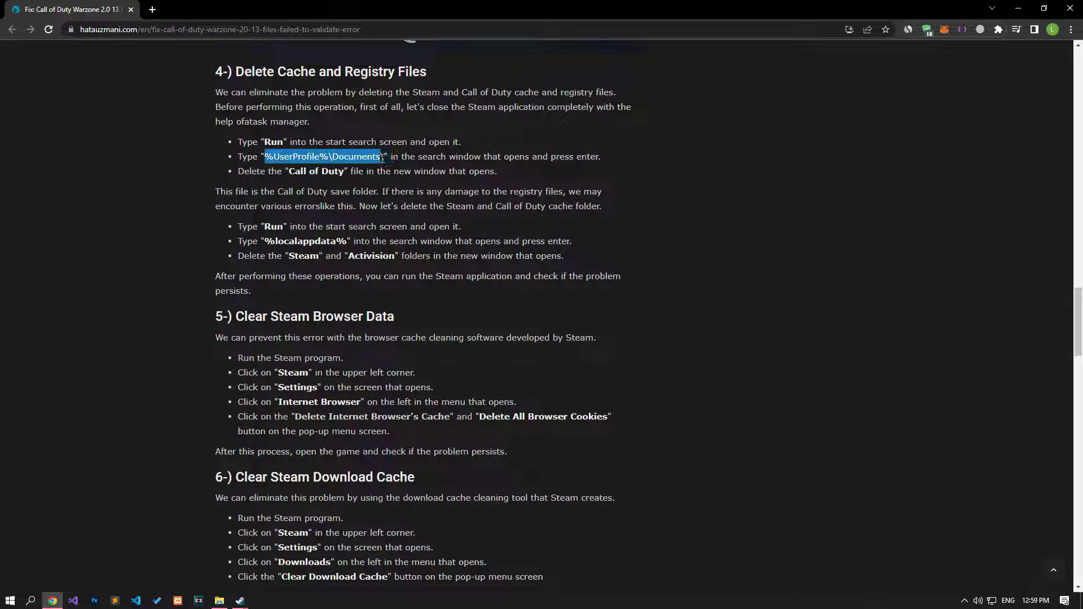
pyautogui.rightClick(384, 158)
pyautogui.click(406, 167)
# Step: Paste the path into the Run dialog to open the Documents folder
pyautogui.click(10, 600)
pyautogui.write('r')
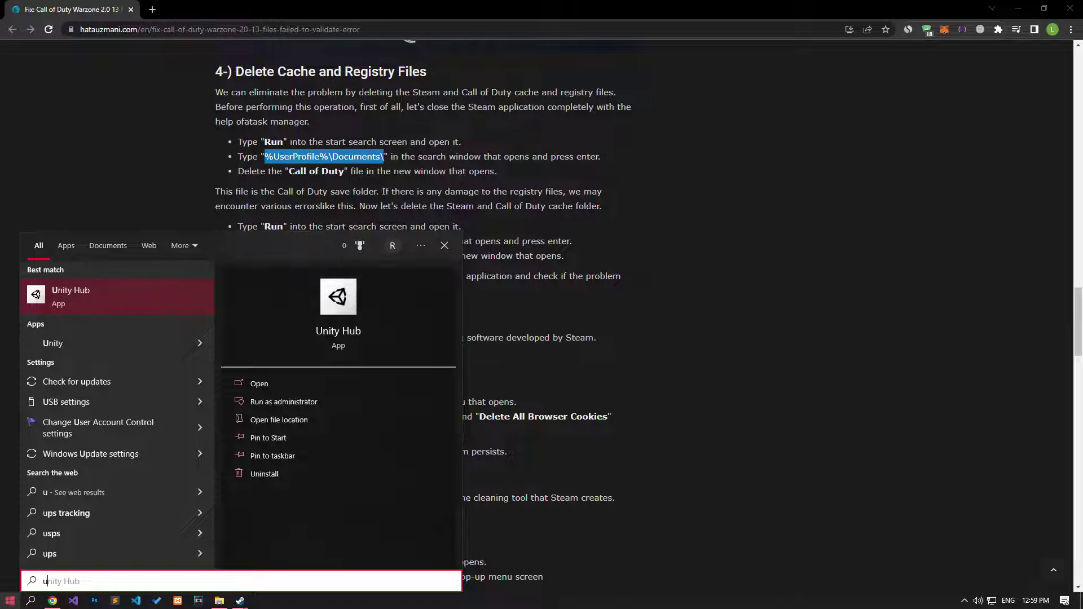
pyautogui.write('un')
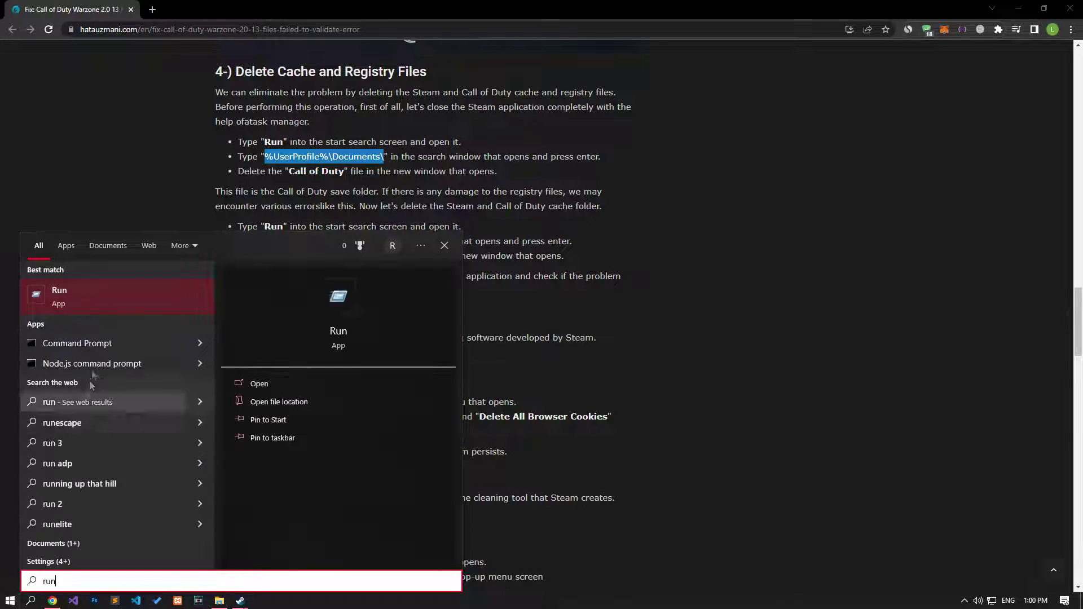
pyautogui.click(82, 302)
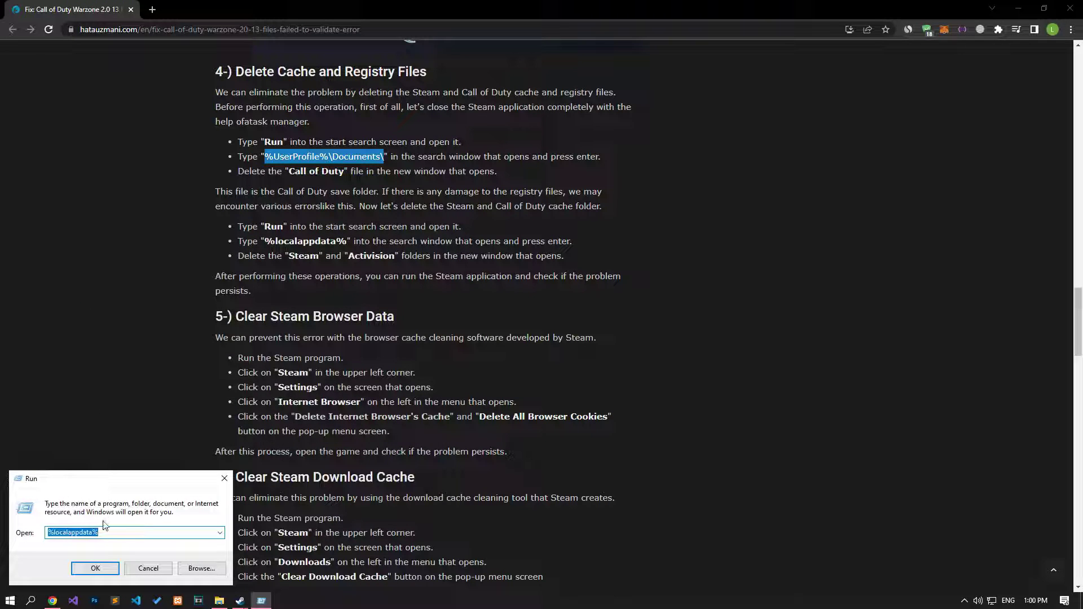
pyautogui.rightClick(103, 531)
pyautogui.click(127, 428)
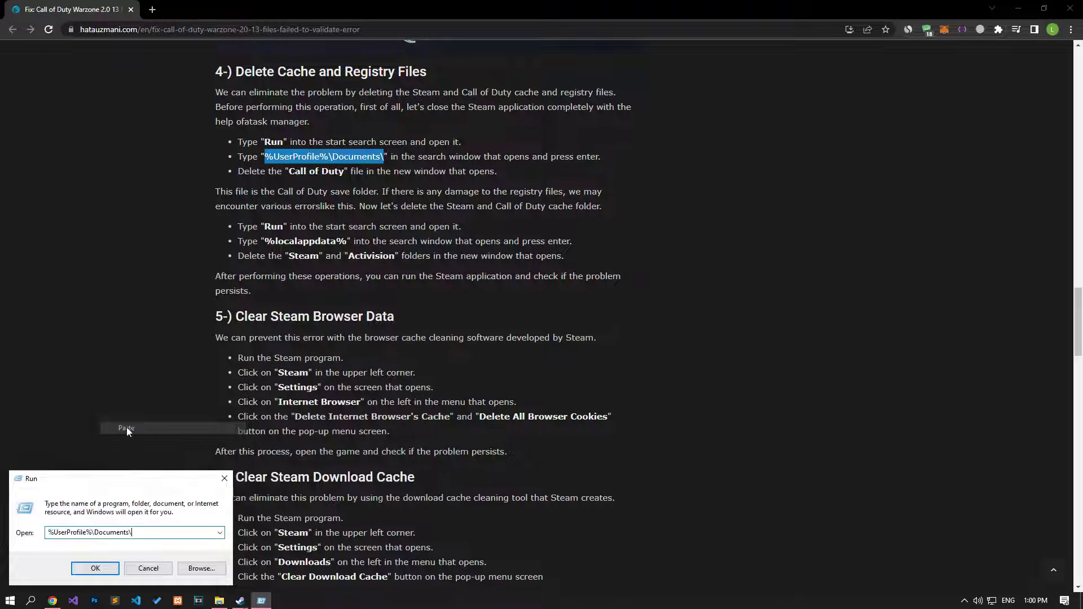
pyautogui.click(104, 568)
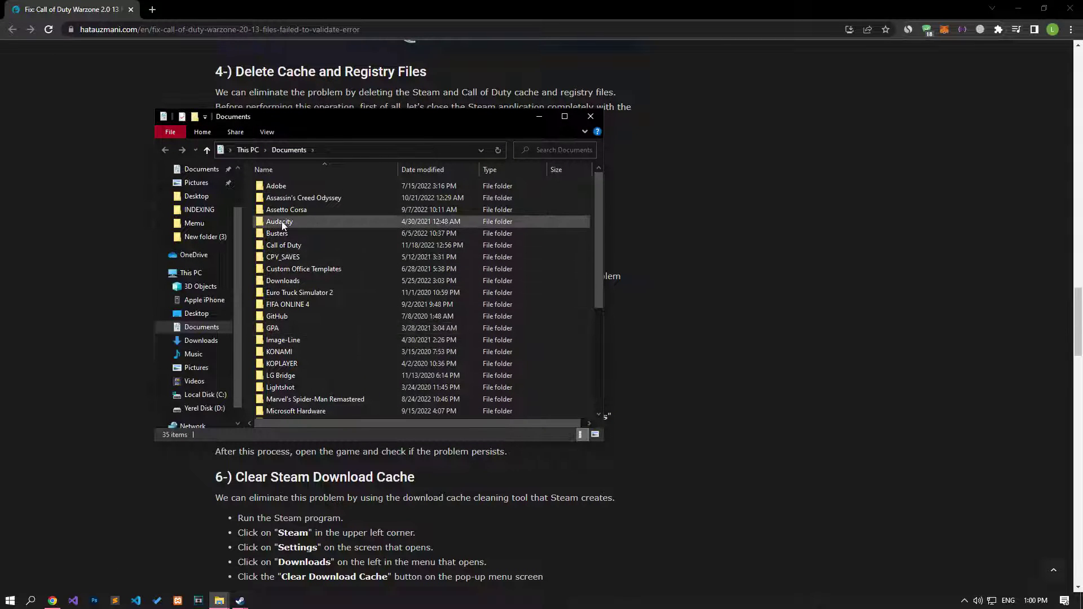
# Step: Delete the Call of Duty folder from Documents, close the window, and select %localappdata% in the article
pyautogui.click(286, 245)
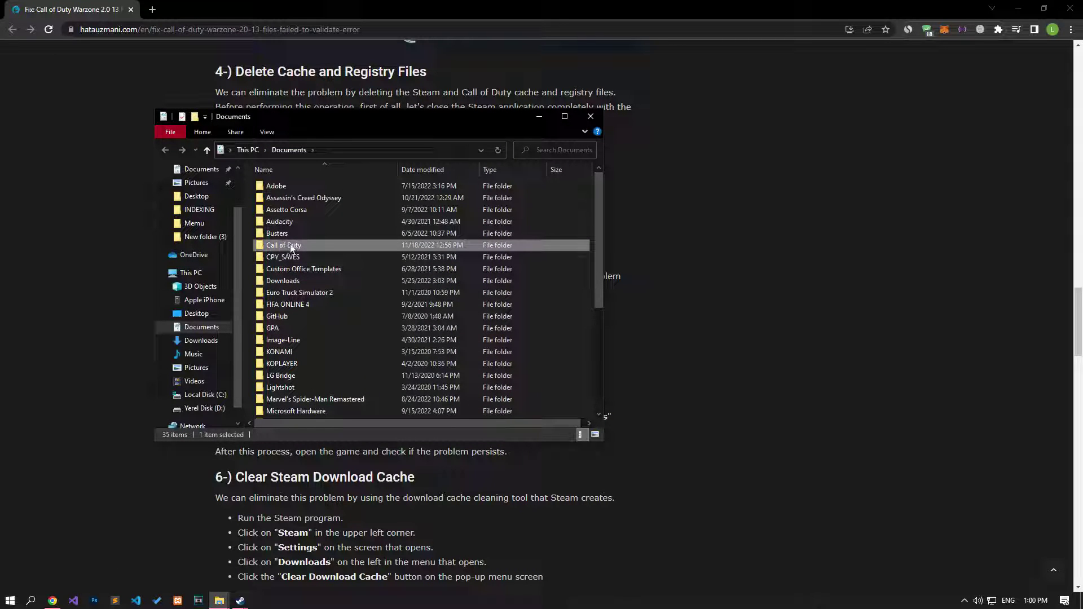
pyautogui.rightClick(286, 245)
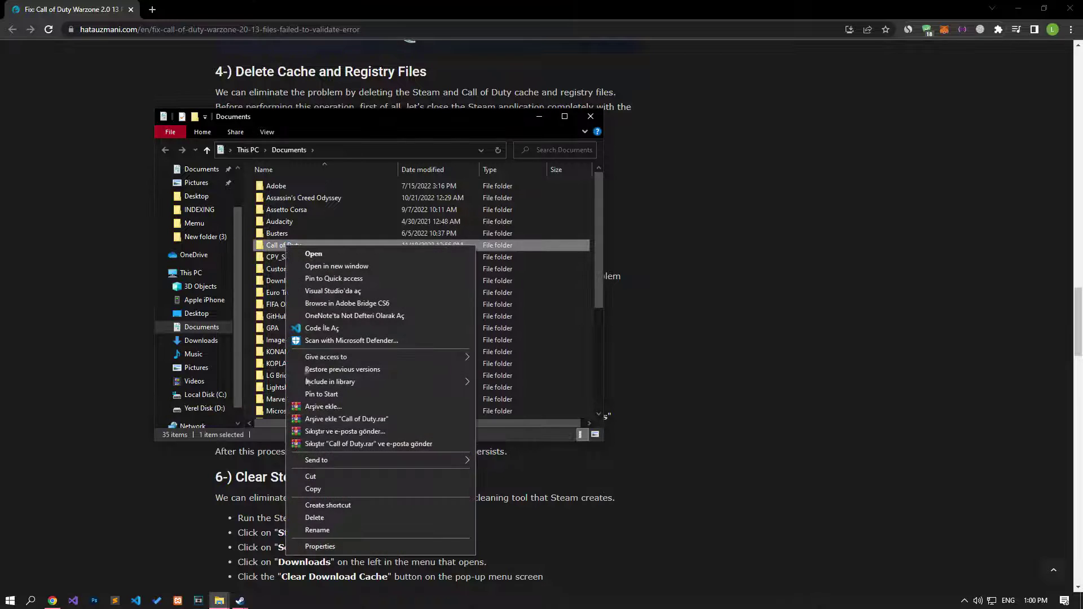
pyautogui.click(316, 517)
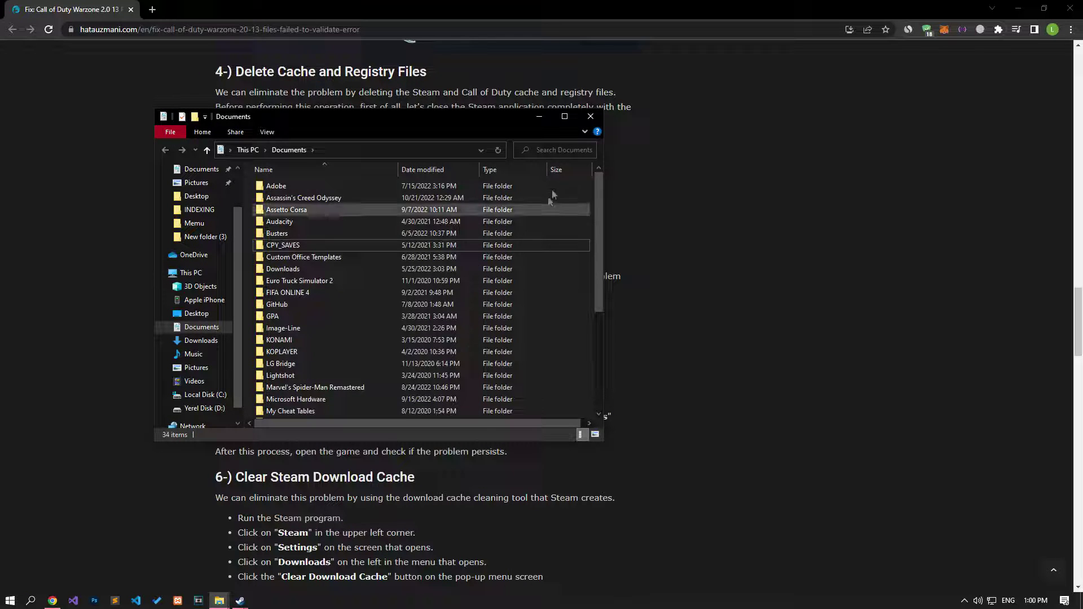
pyautogui.click(590, 116)
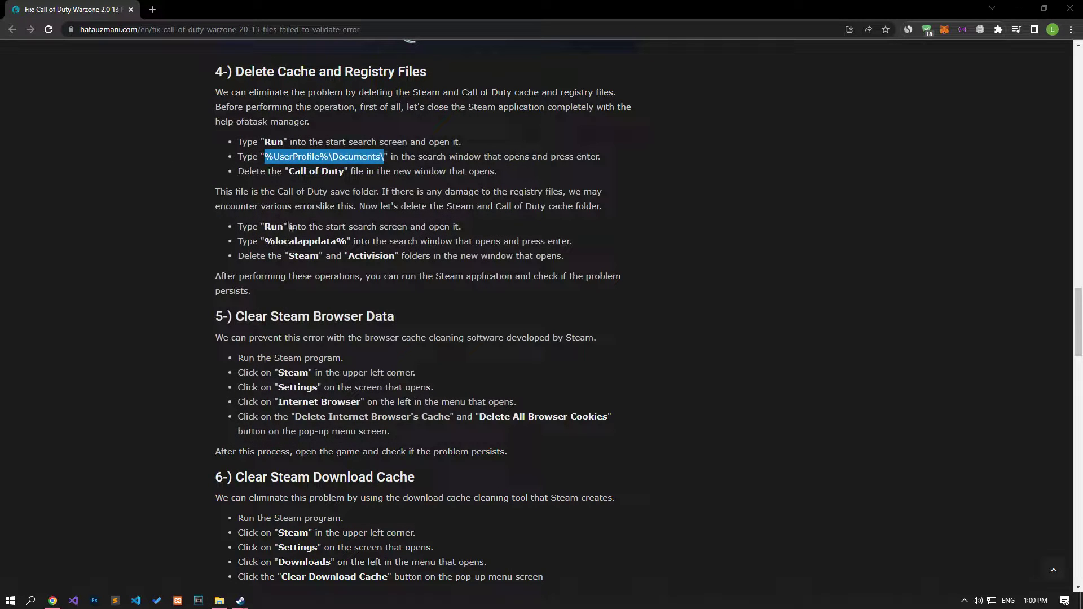
pyautogui.moveTo(266, 237); pyautogui.dragTo(346, 241)
pyautogui.rightClick(346, 243)
# Step: Copy %localappdata% and open it through the Run dialog to reach AppData\Local
pyautogui.click(356, 251)
pyautogui.click(10, 600)
pyautogui.write('run')
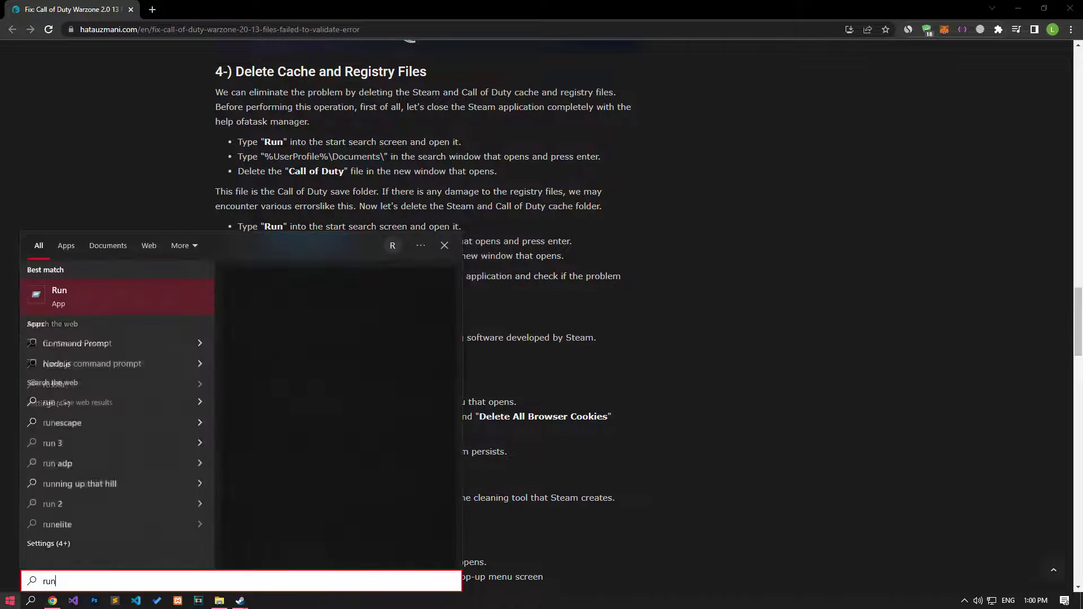
pyautogui.click(99, 305)
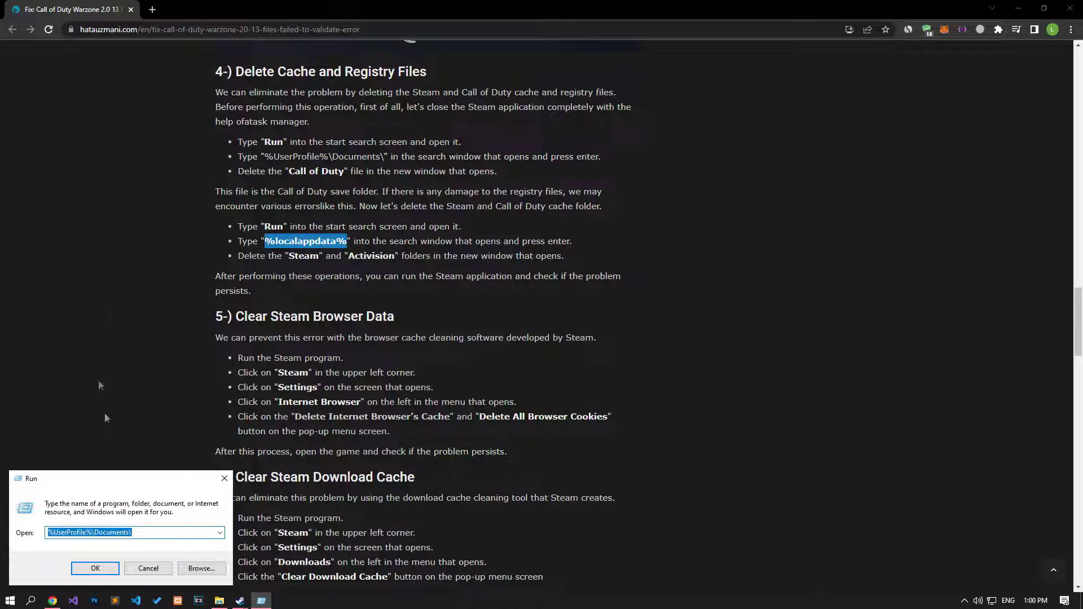
pyautogui.rightClick(111, 533)
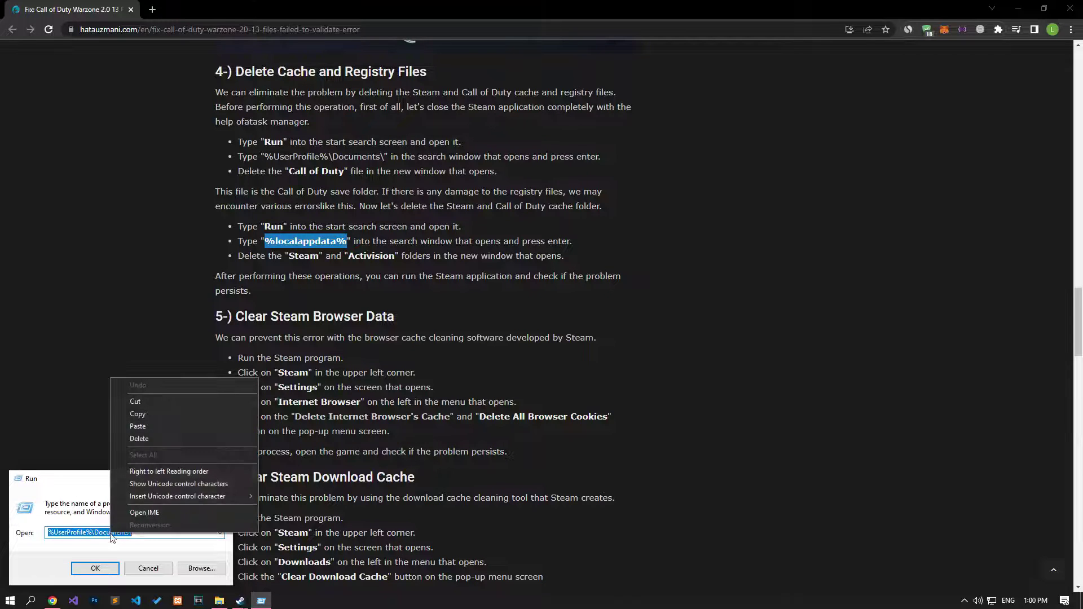
pyautogui.click(138, 426)
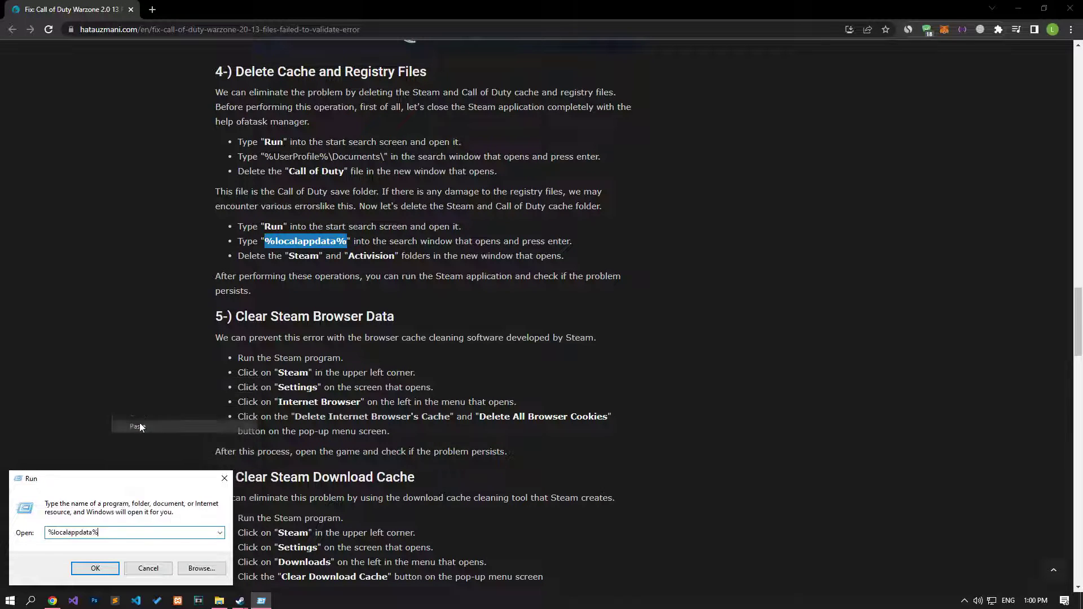
pyautogui.click(118, 568)
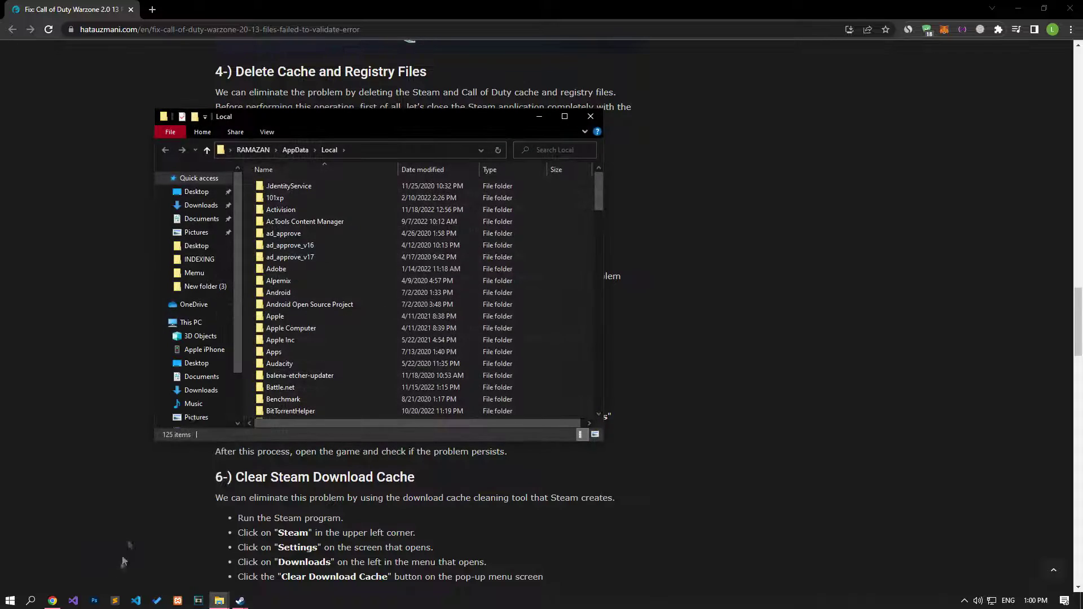
# Step: Try deleting the Steam folder in AppData\Local, which triggers a Folder In Use warning
pyautogui.moveTo(273, 119); pyautogui.dragTo(594, 127)
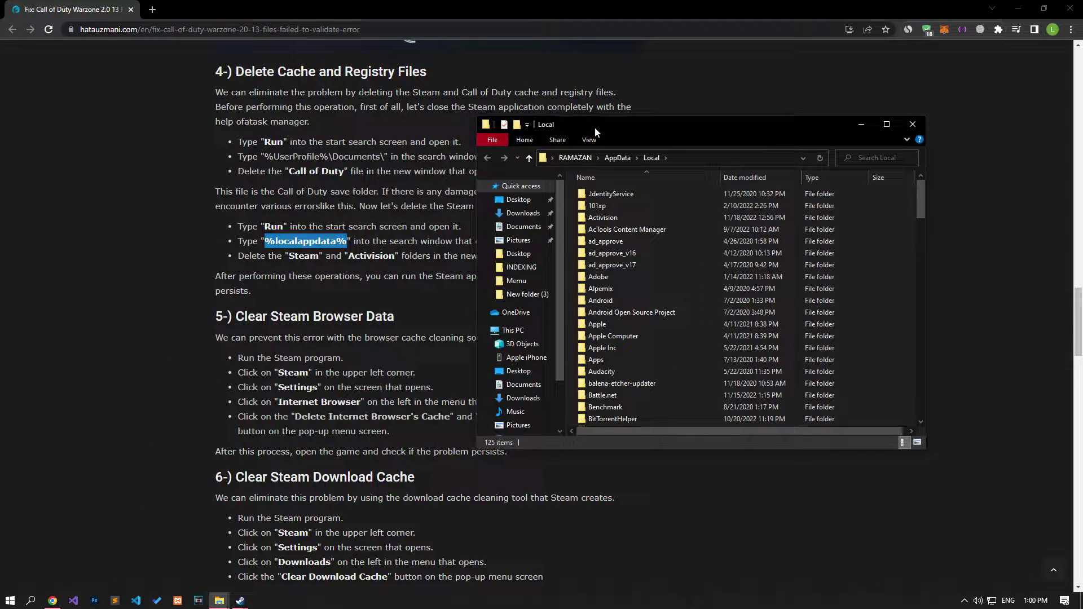
pyautogui.press('s')
pyautogui.press('s')
pyautogui.press('s')
pyautogui.press('s')
pyautogui.press('s')
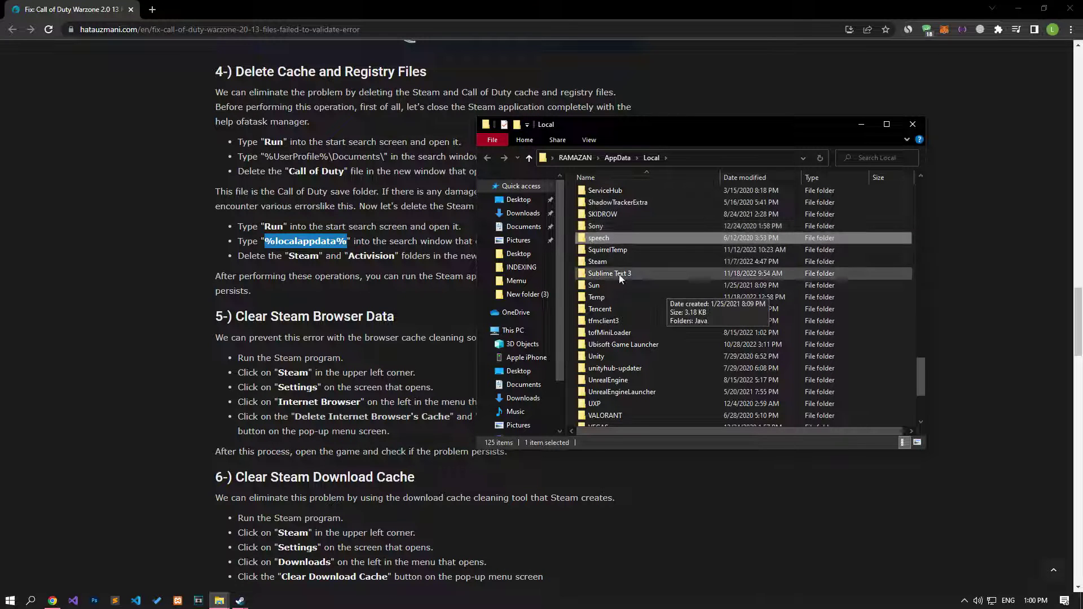
pyautogui.click(601, 263)
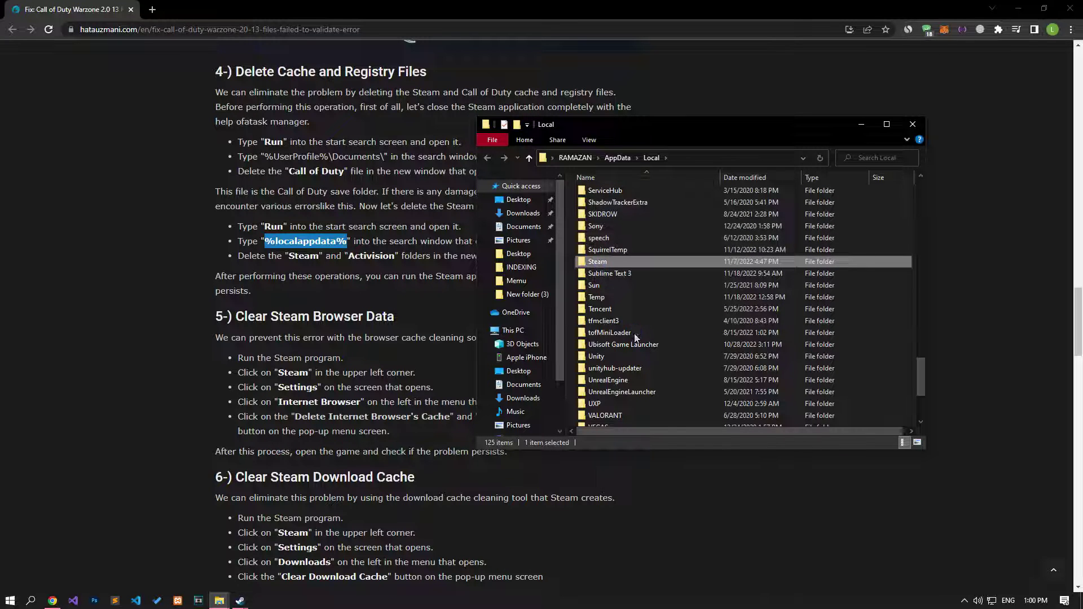
pyautogui.rightClick(600, 263)
pyautogui.click(627, 534)
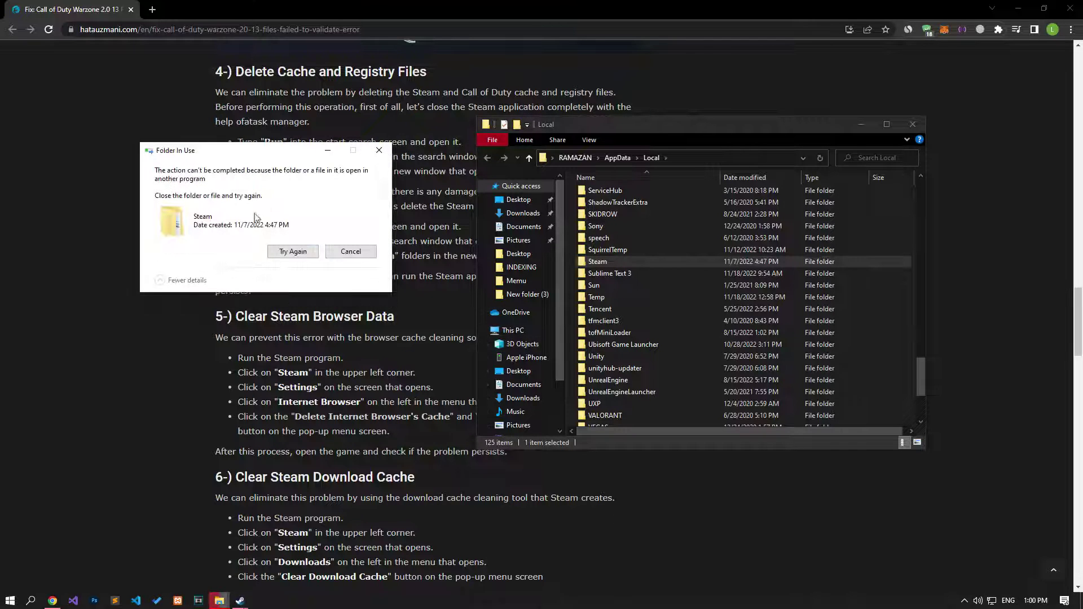
# Step: End Steam (32 bit) in Task Manager and retry deleting the Steam folder
pyautogui.rightClick(381, 604)
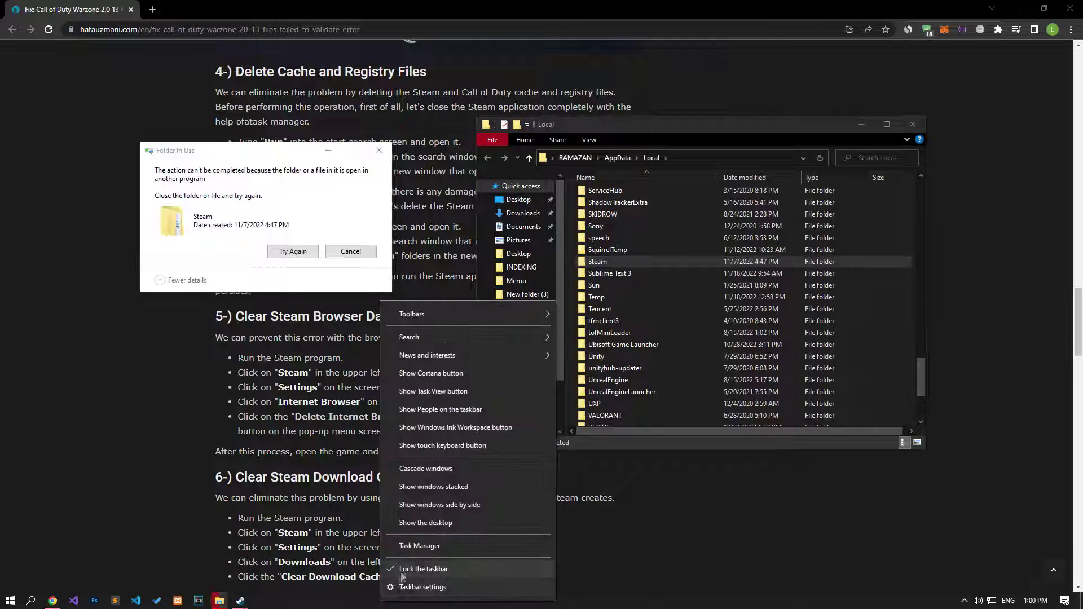
pyautogui.click(420, 548)
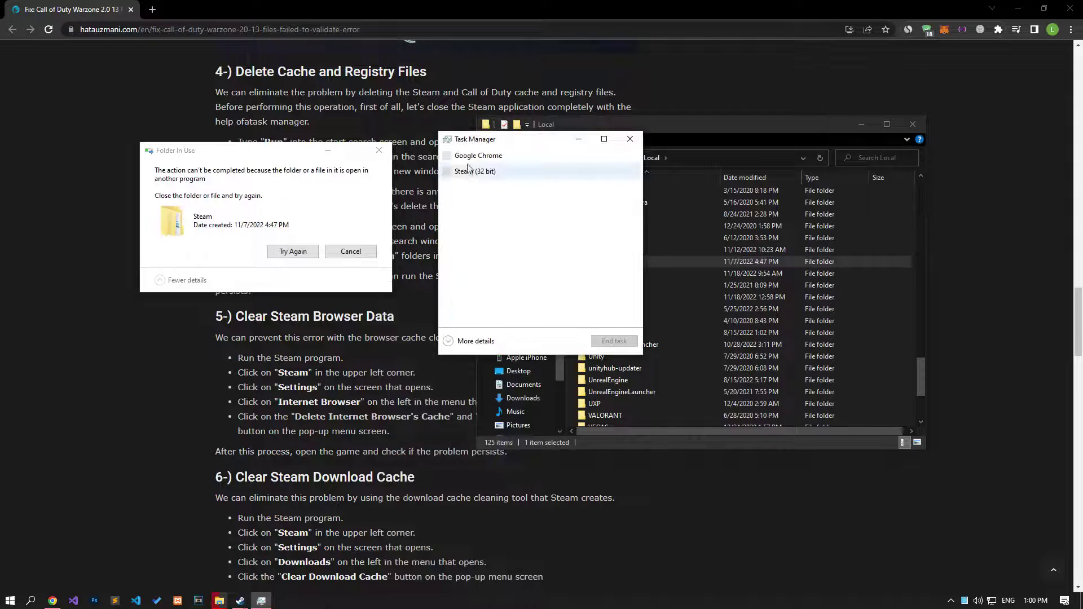
pyautogui.click(466, 172)
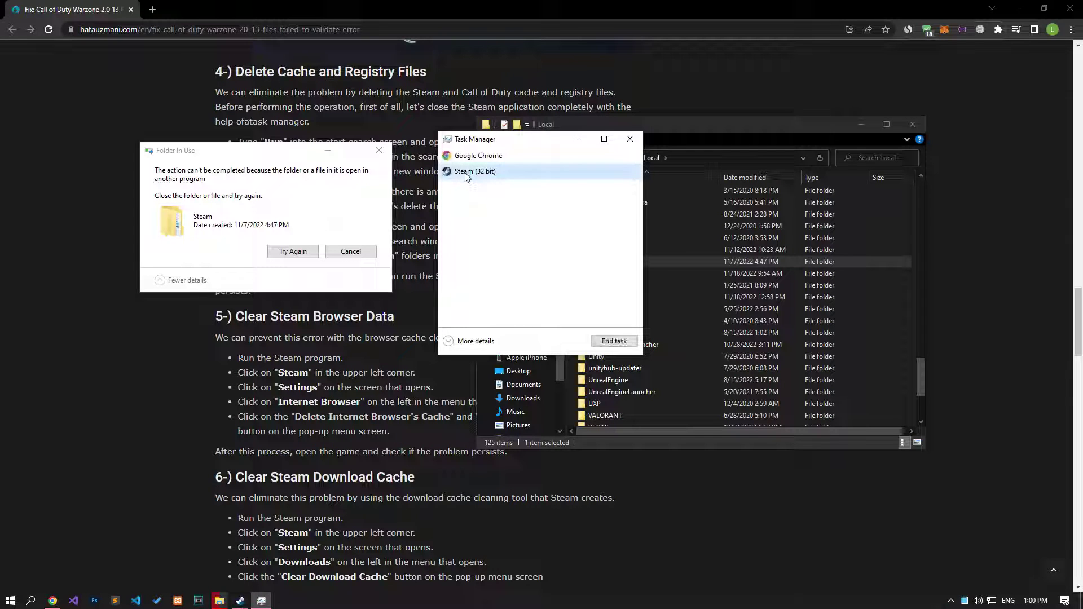
pyautogui.click(614, 341)
pyautogui.click(630, 139)
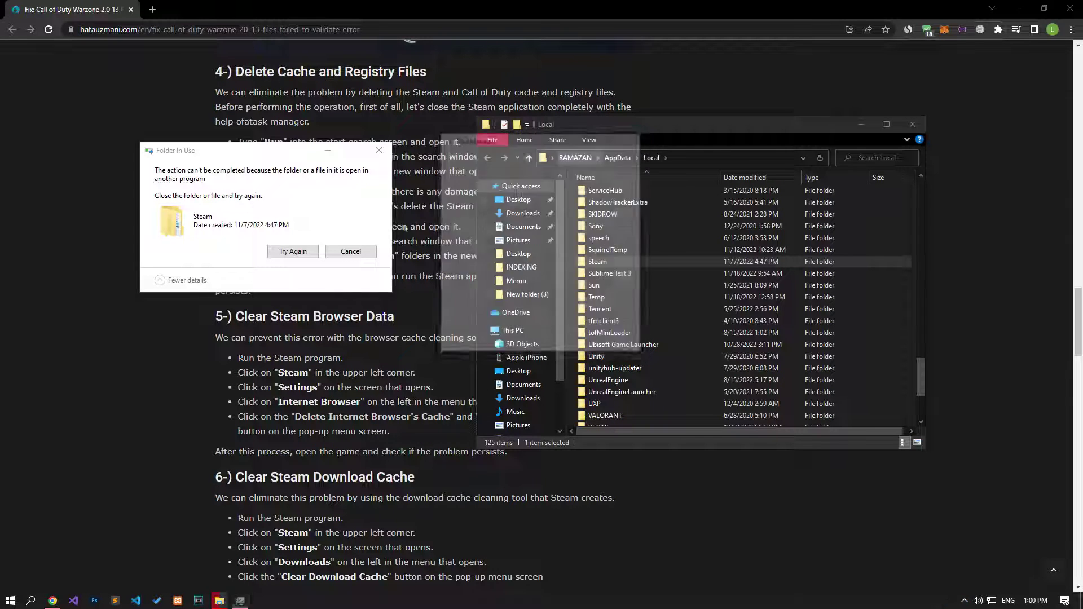
pyautogui.click(293, 251)
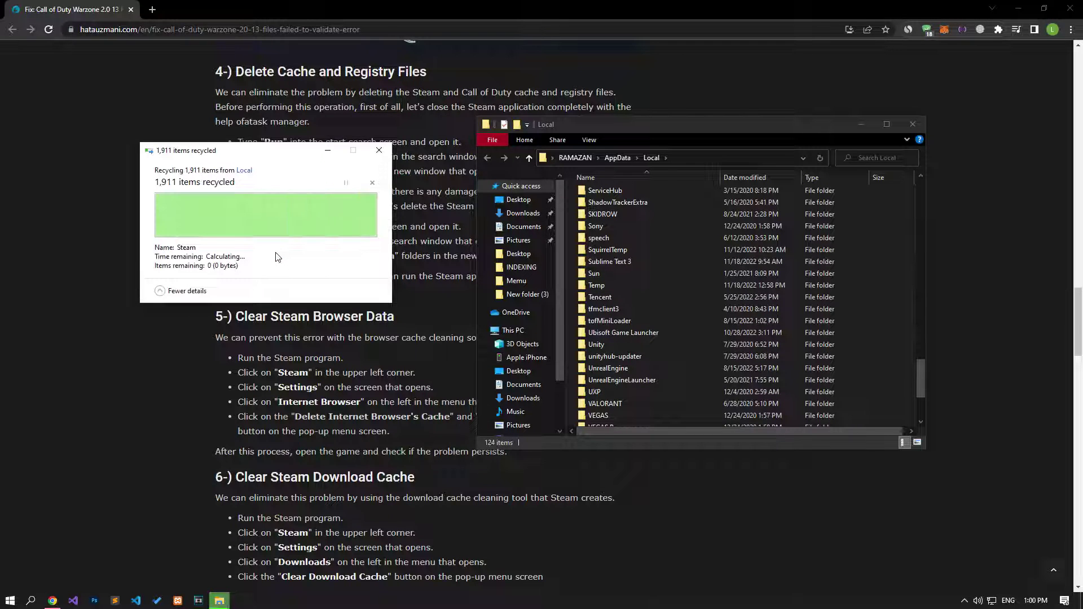
# Step: Delete the Activision folder from AppData\Local and close the Local window
pyautogui.scroll(20, 648, 254)
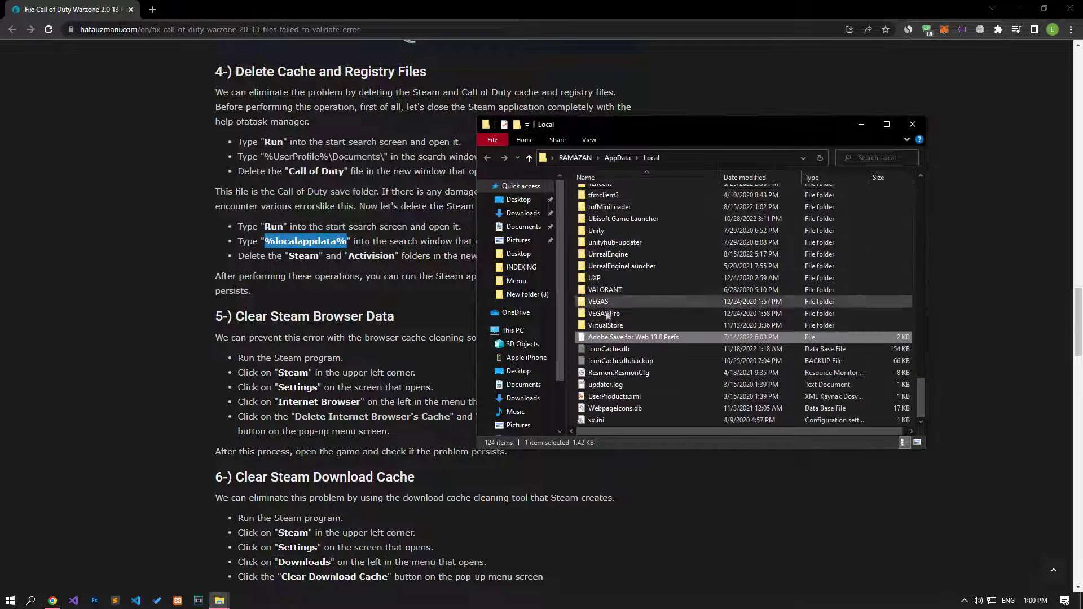
pyautogui.click(605, 191)
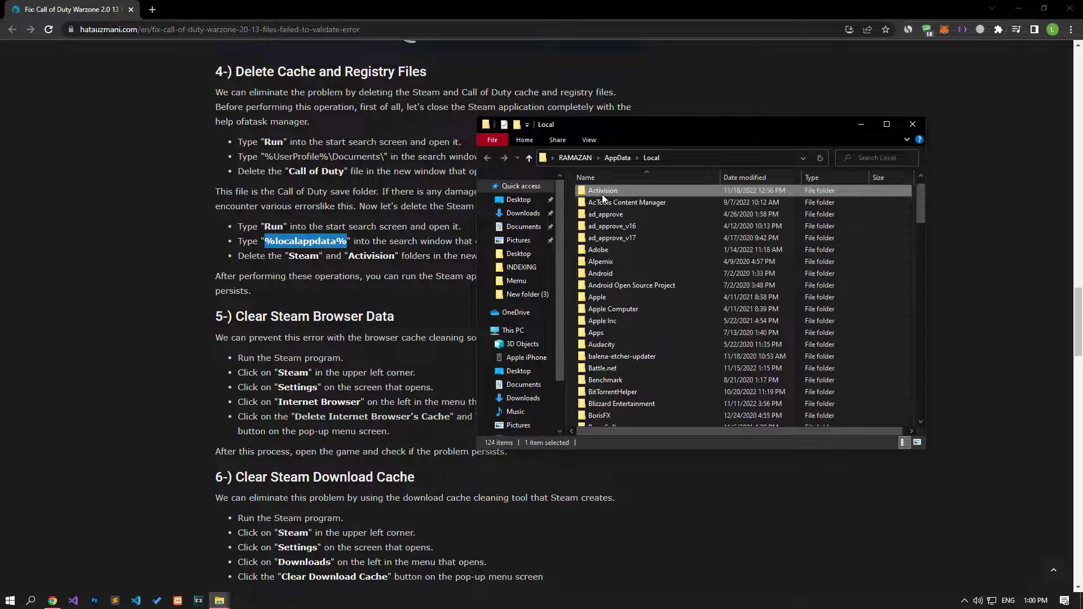
pyautogui.rightClick(603, 195)
pyautogui.click(626, 466)
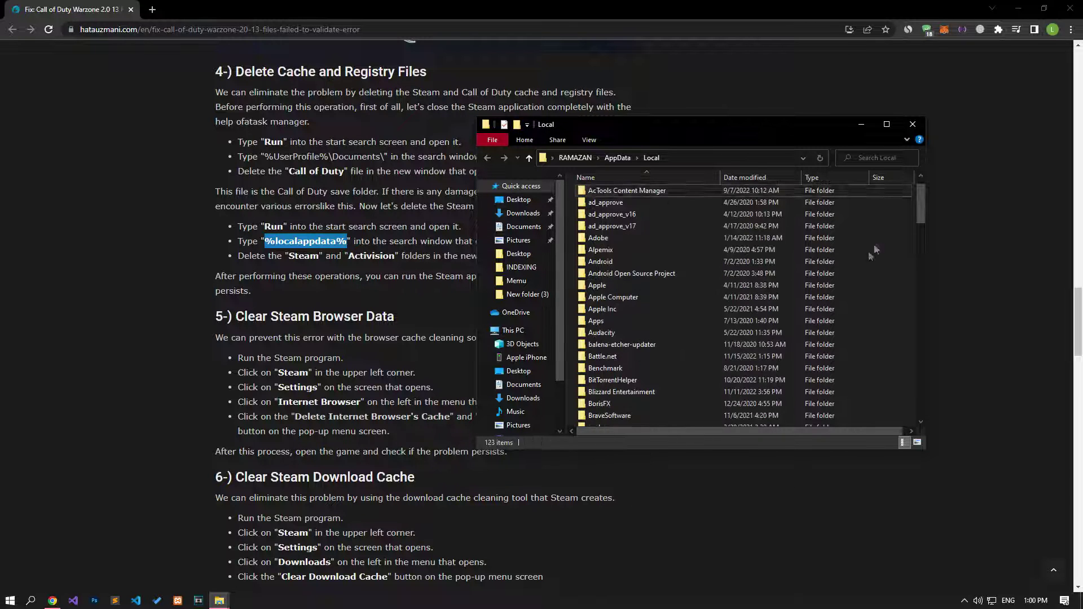
pyautogui.click(912, 124)
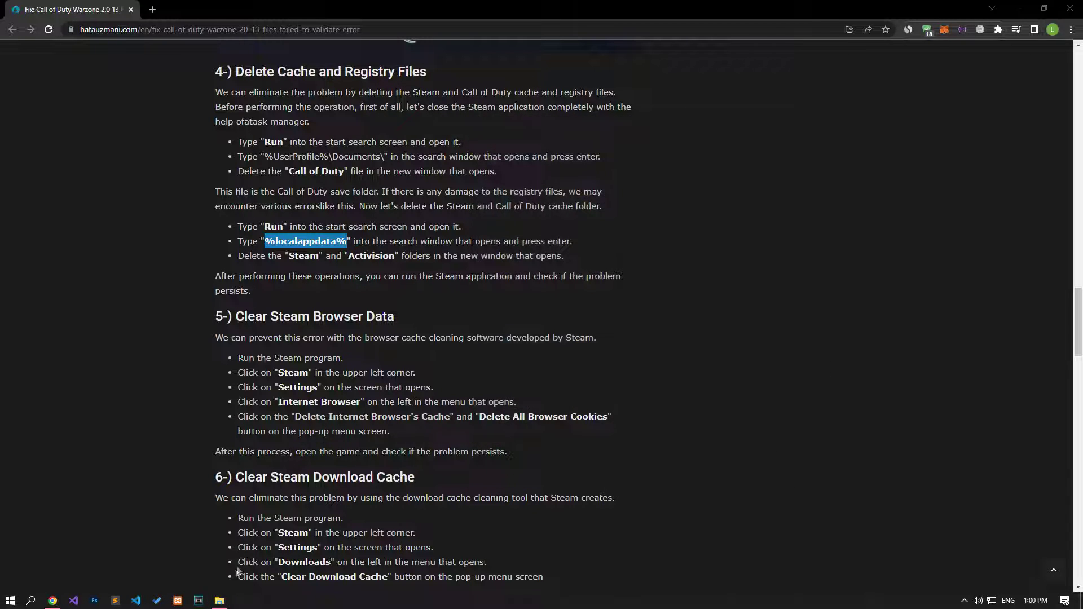
pyautogui.click(219, 600)
# Step: Launch Steam from its desktop shortcut, then scroll the repair article to the next fix
pyautogui.rightClick(409, 232)
pyautogui.click(442, 318)
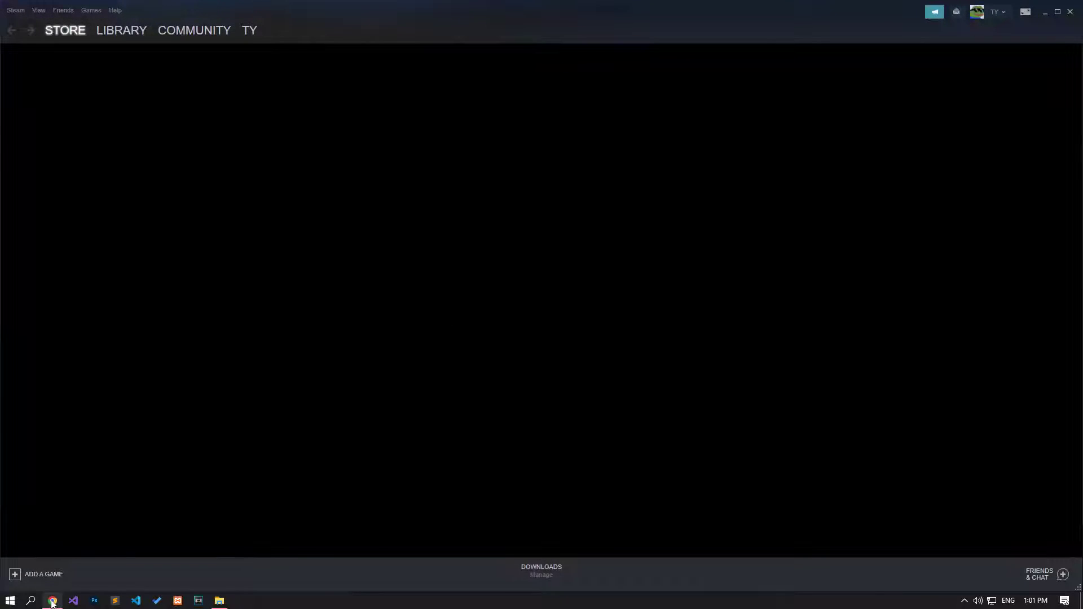
pyautogui.click(52, 600)
pyautogui.scroll(-4, 132, 367)
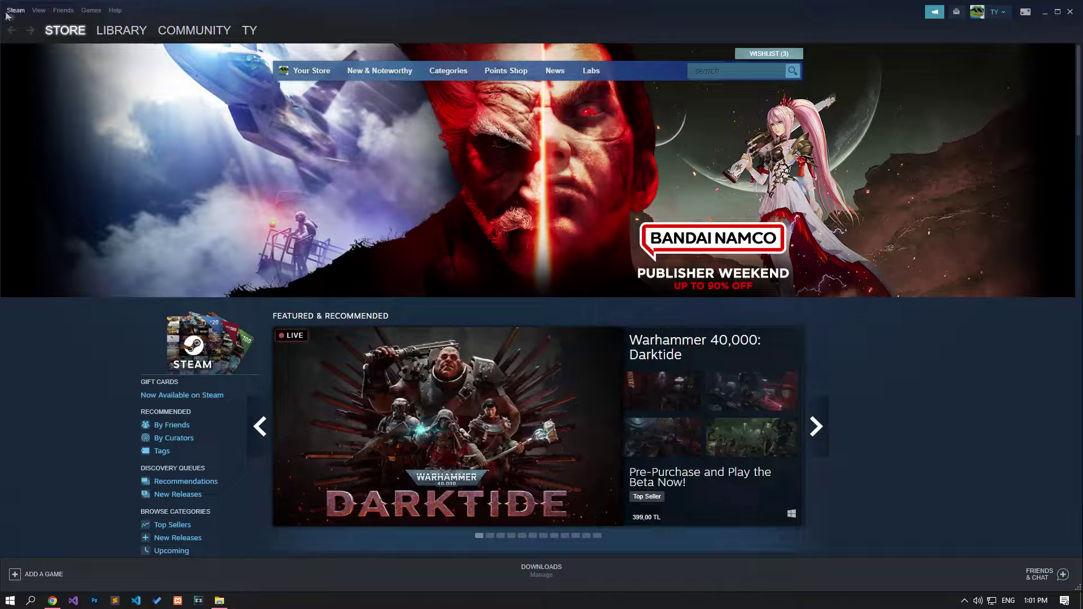
# Step: Delete Steam's web browser data under Settings > Web Browser, then return to the article
pyautogui.click(6, 13)
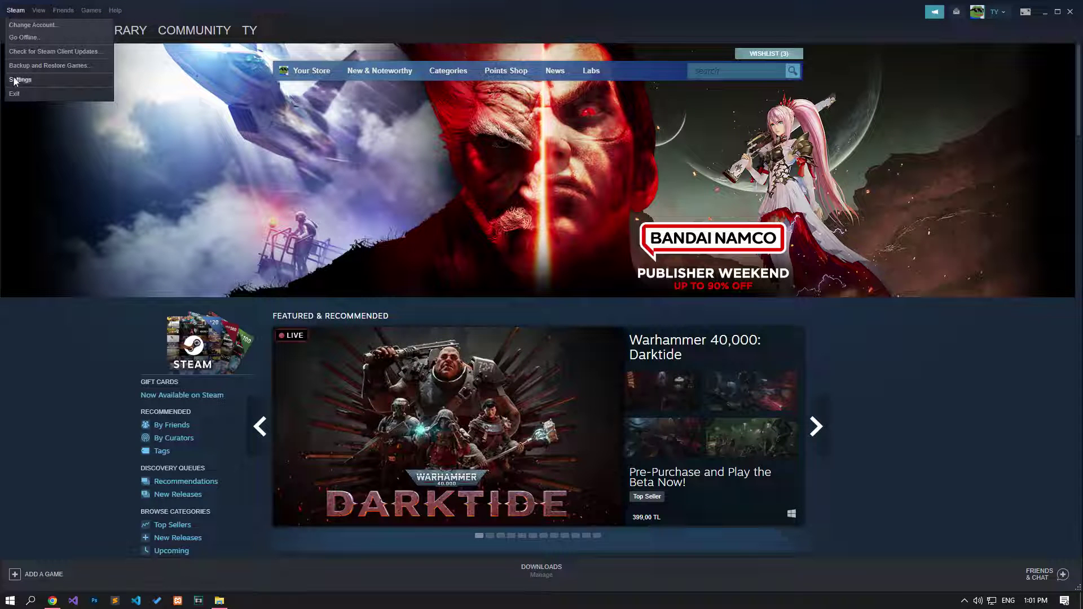
pyautogui.click(18, 80)
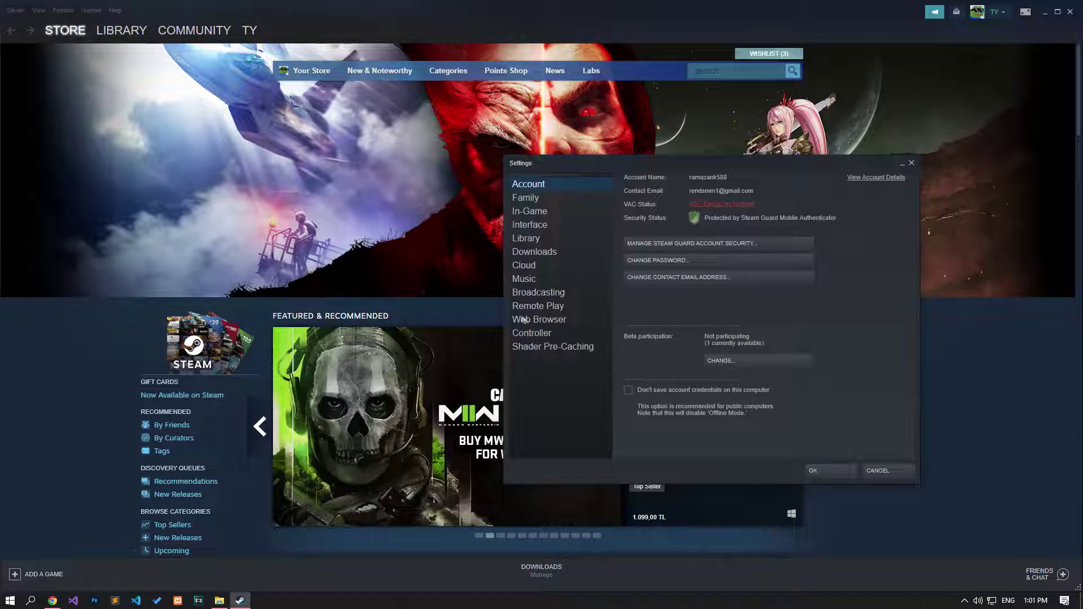
pyautogui.click(544, 320)
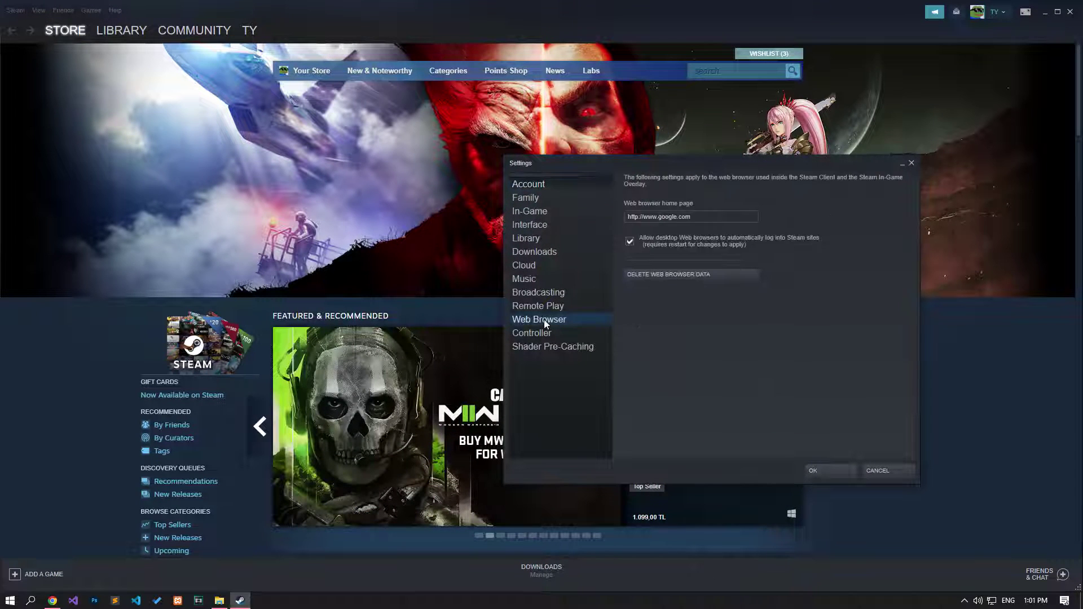
pyautogui.click(691, 276)
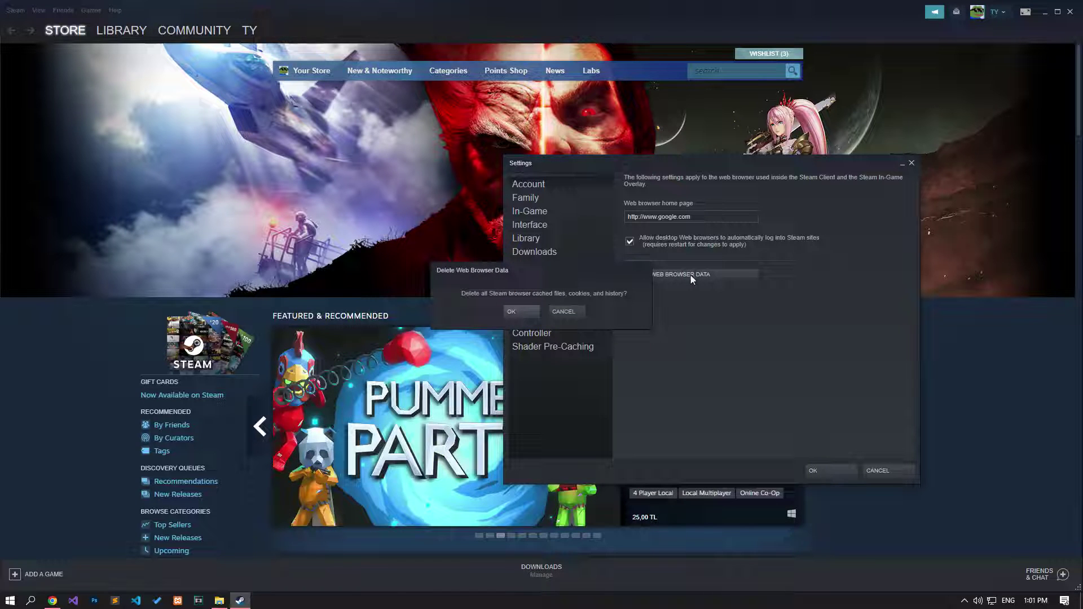
pyautogui.click(520, 308)
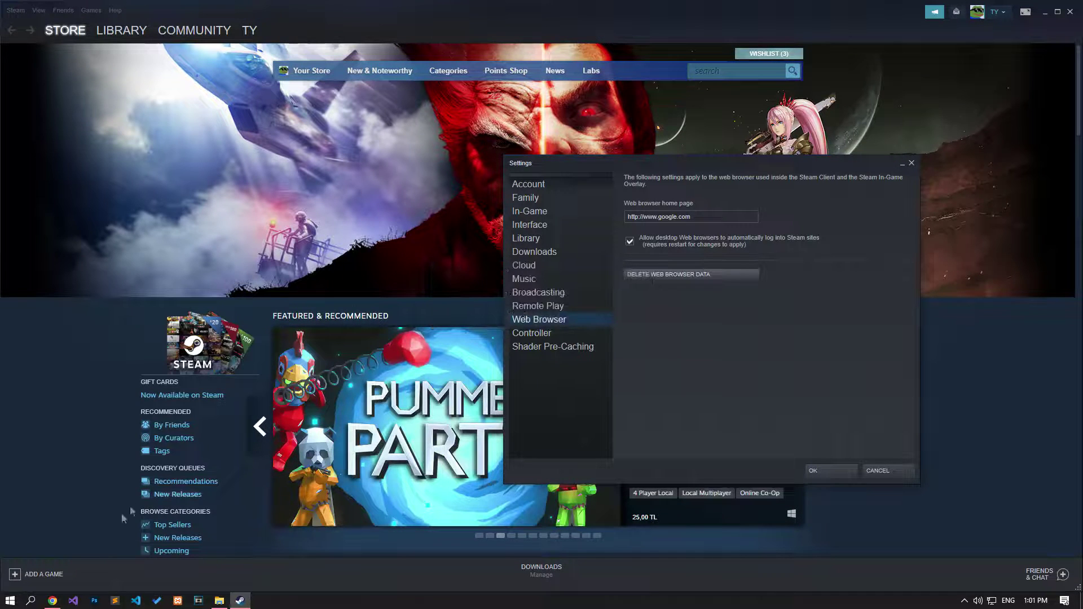
pyautogui.click(52, 601)
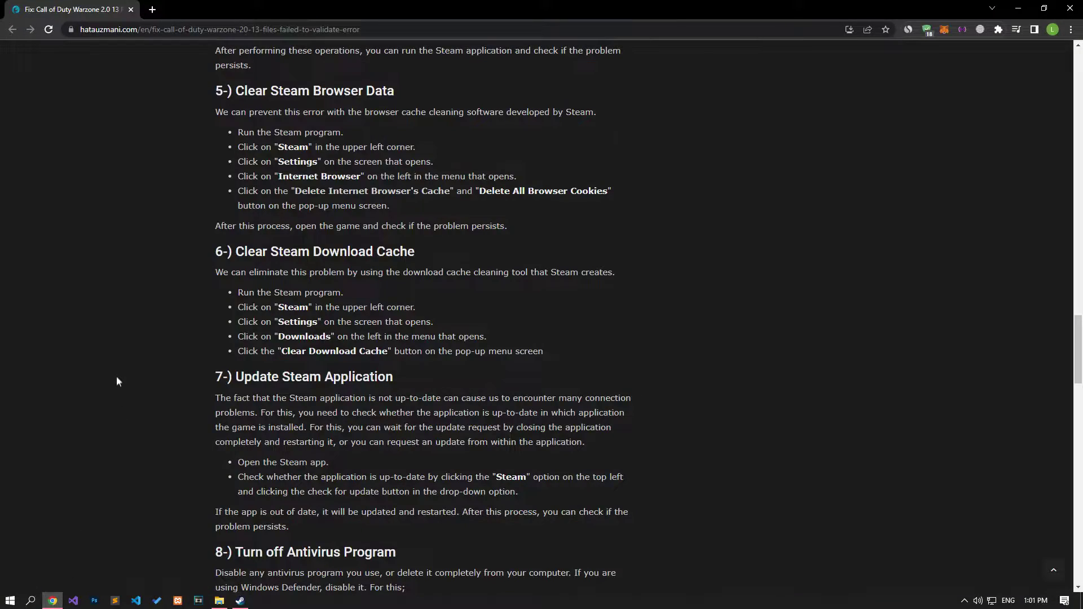
# Step: Clear Steam's download cache from Settings > Downloads and confirm with OK
pyautogui.scroll(-4, 117, 370)
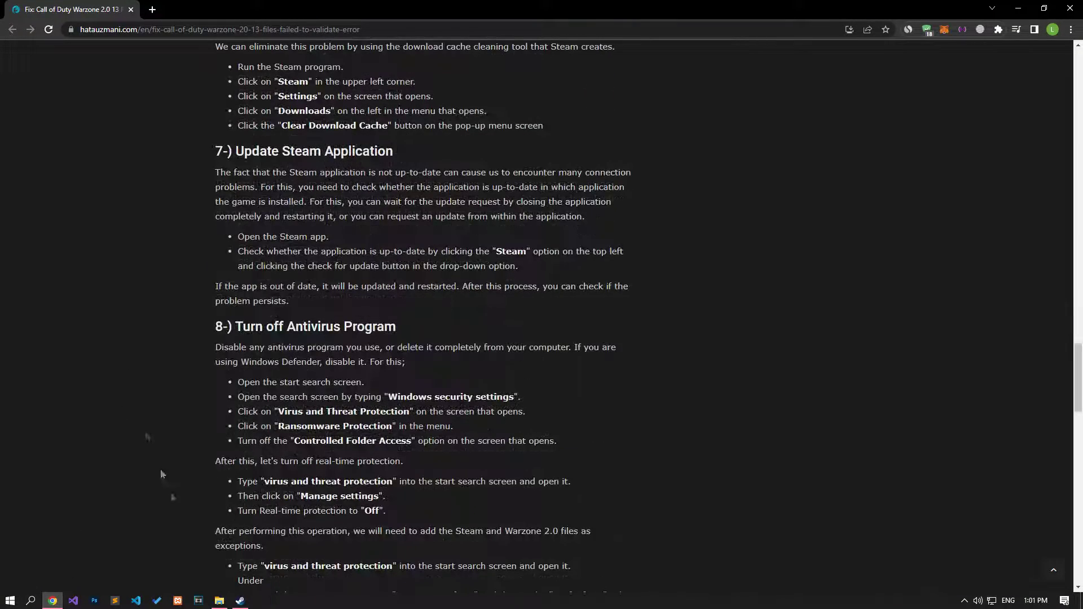
pyautogui.click(239, 601)
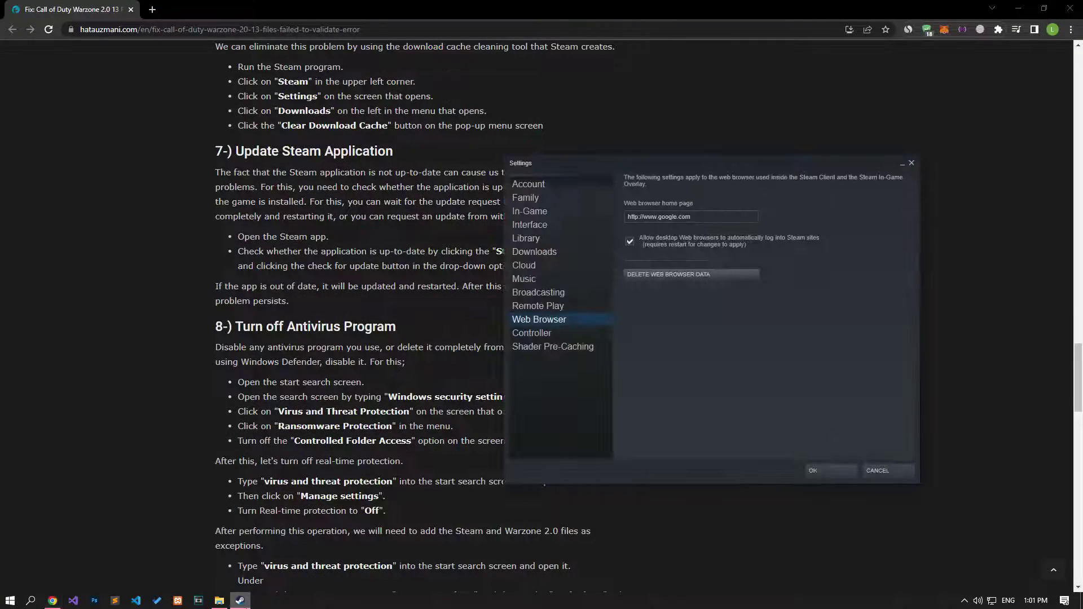
pyautogui.click(543, 253)
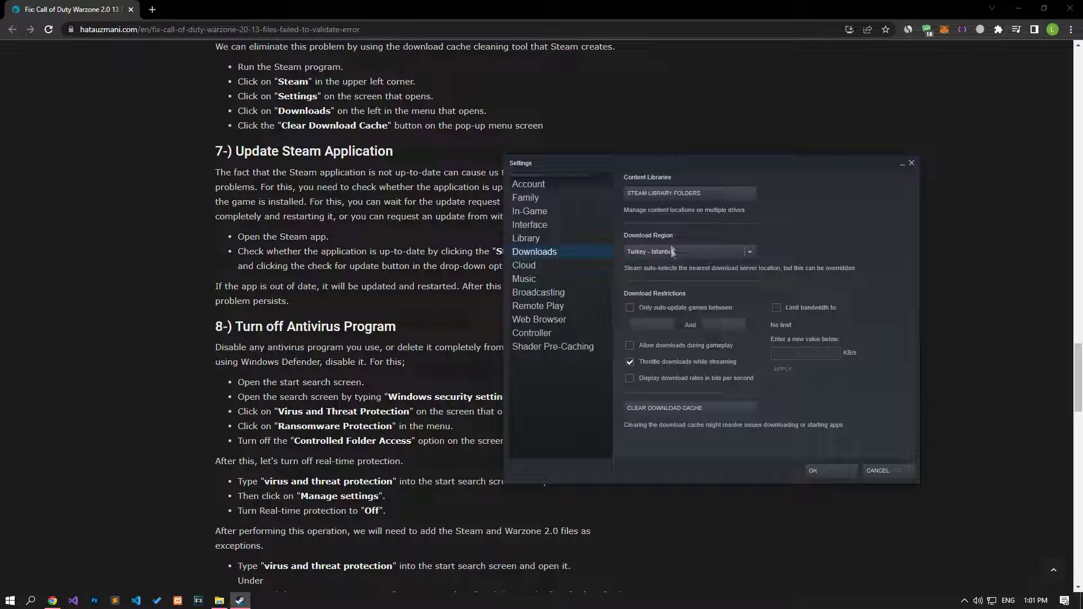
pyautogui.click(692, 410)
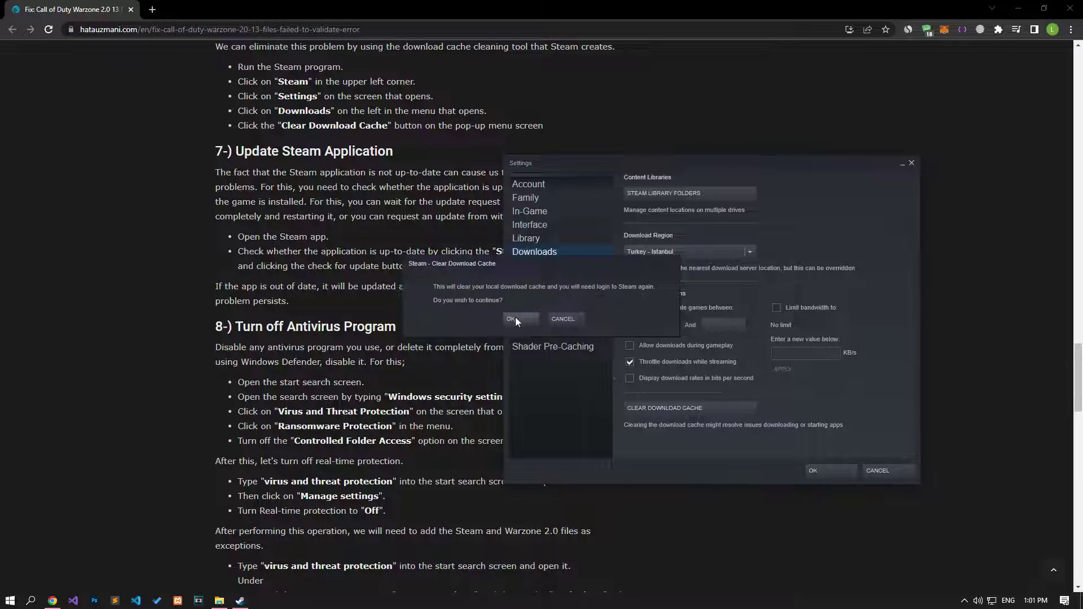
pyautogui.click(516, 318)
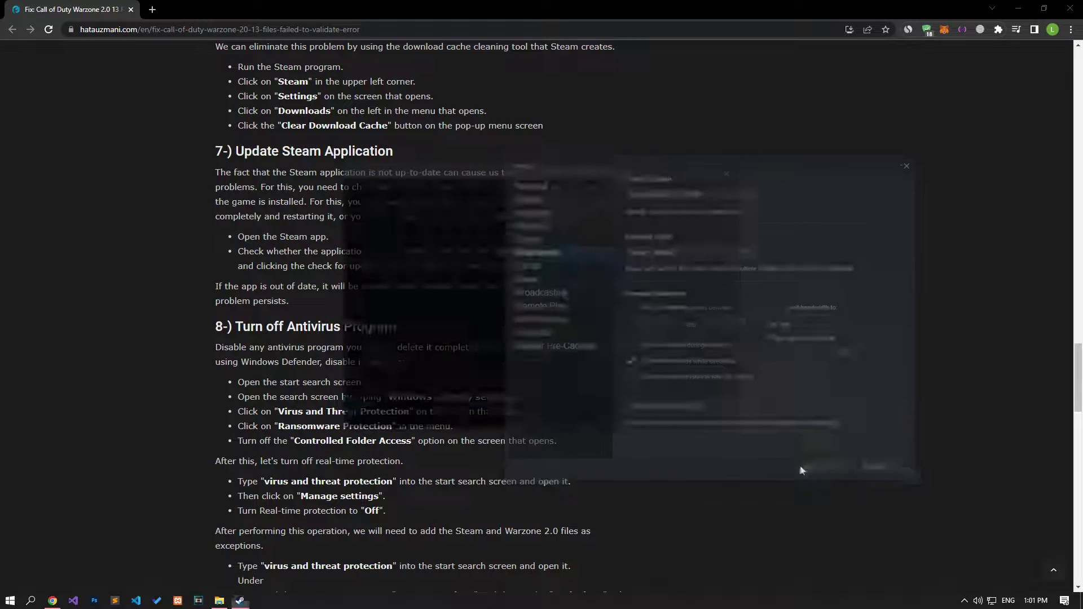
# Step: Sign back in with the Steam Guard verification code and close the empty Steam dialog
pyautogui.press('Return')
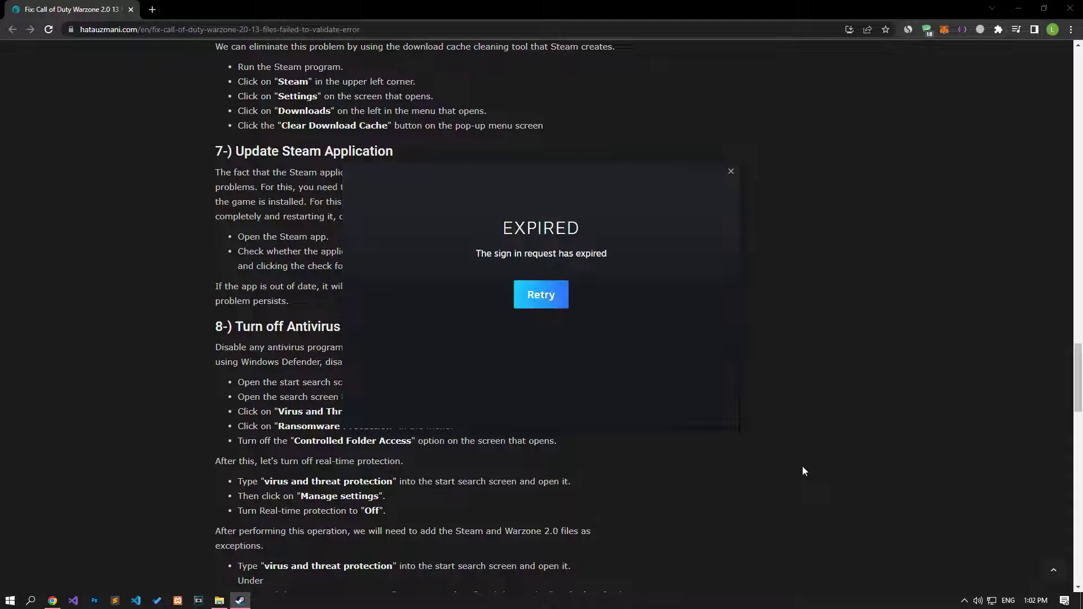
pyautogui.click(540, 296)
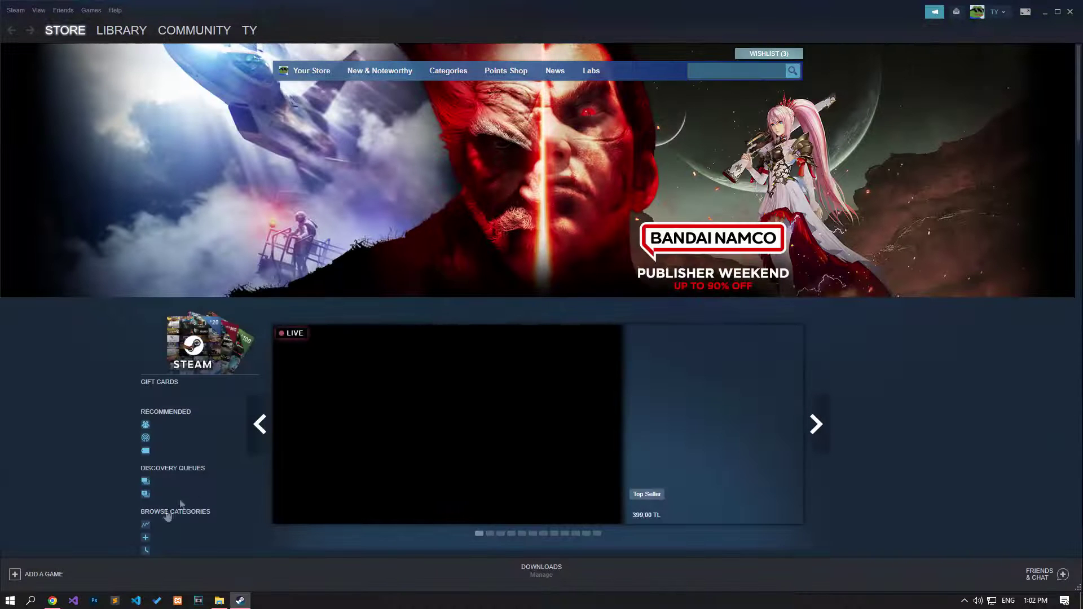
pyautogui.click(53, 601)
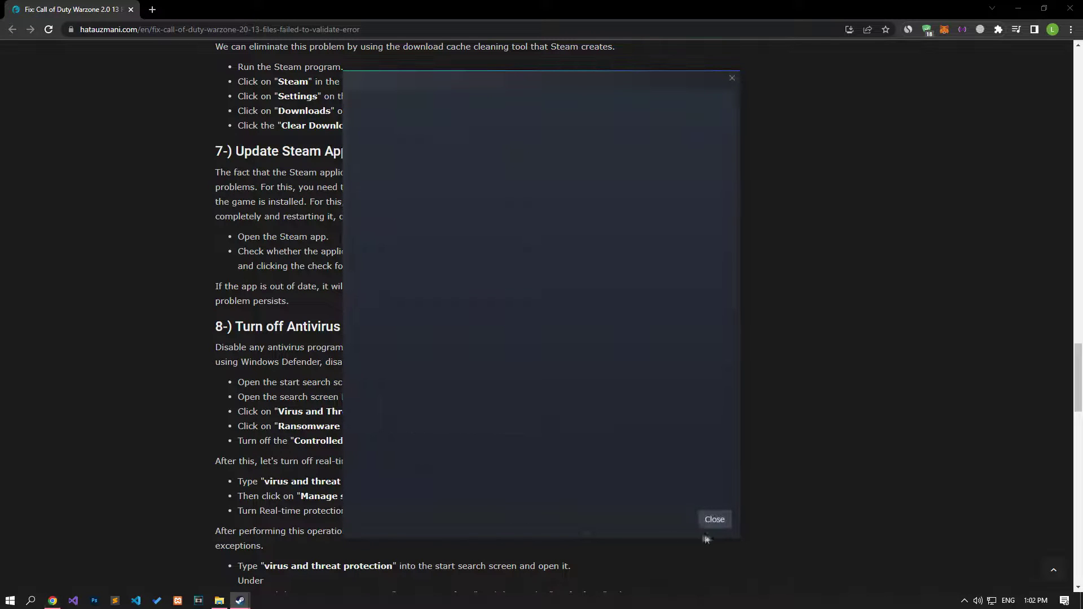
pyautogui.click(715, 519)
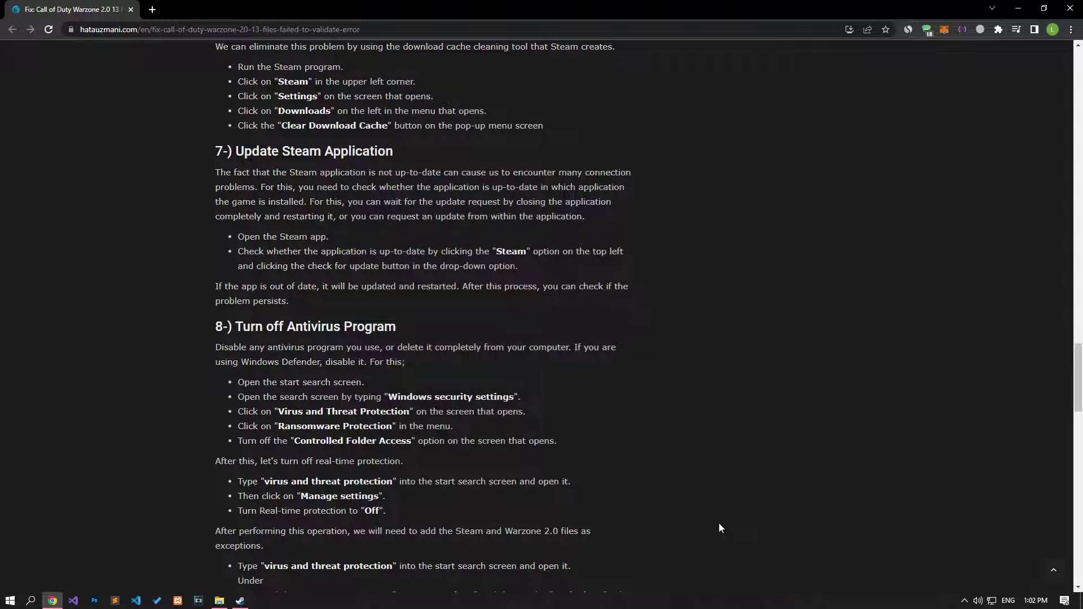
# Step: Run Steam > Check for Steam Client Updates; the Self Updater reports already up-to-date
pyautogui.click(242, 601)
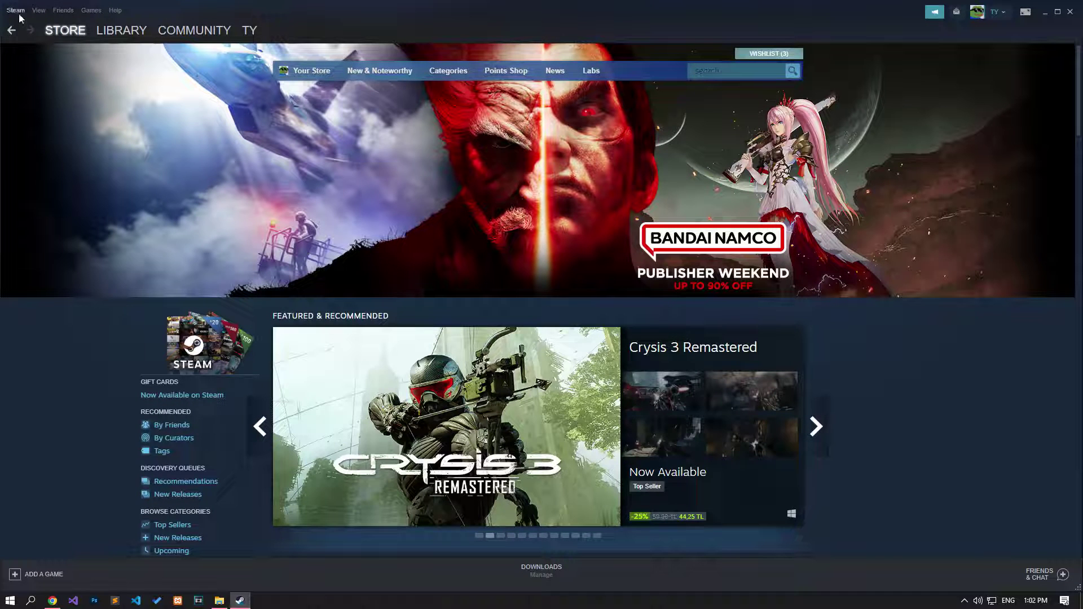
pyautogui.click(17, 11)
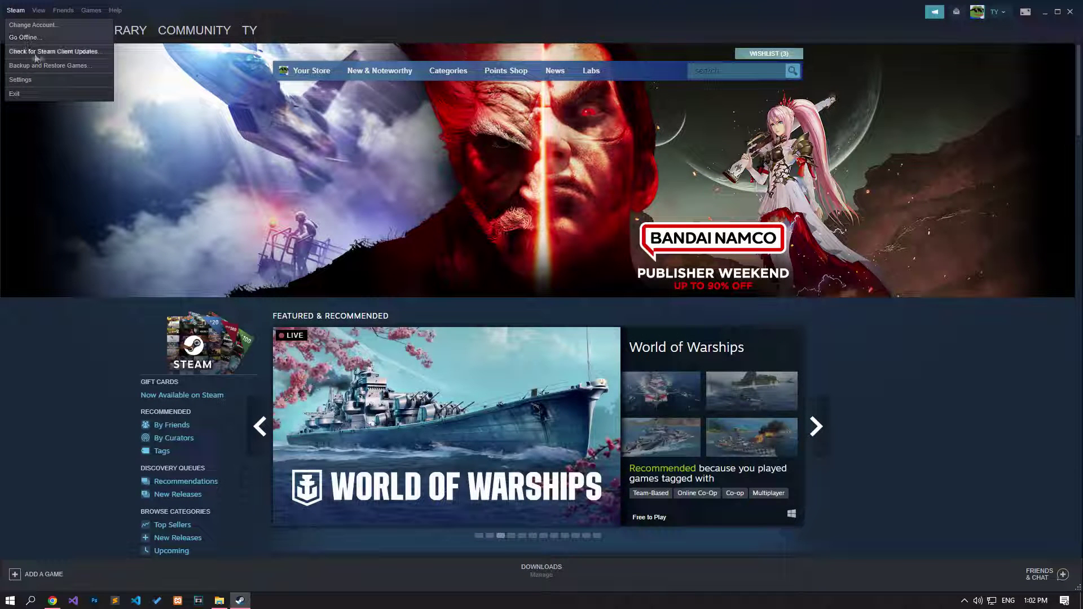
pyautogui.click(84, 52)
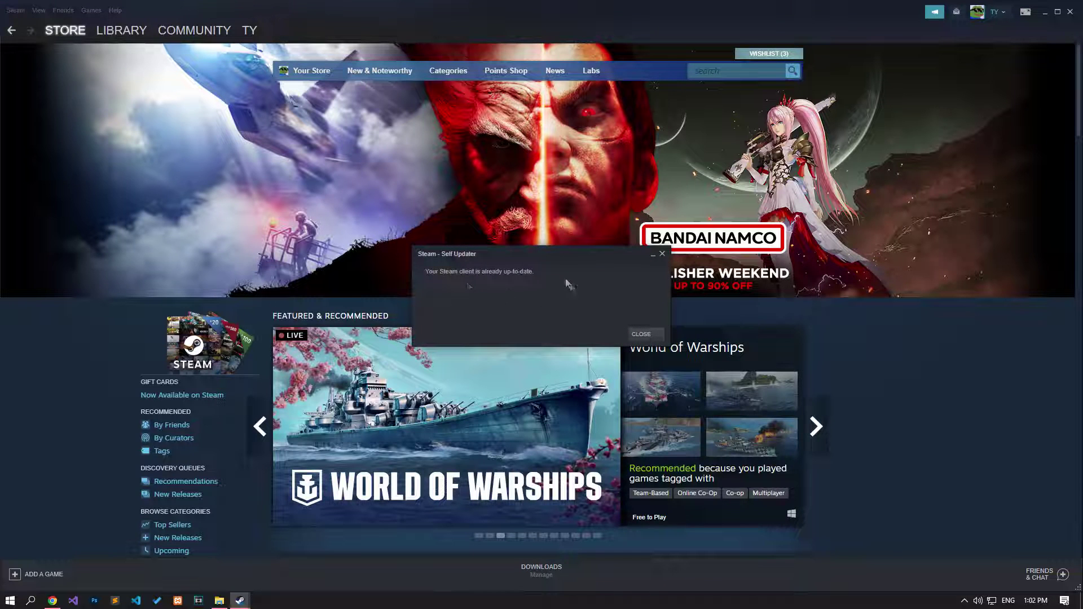